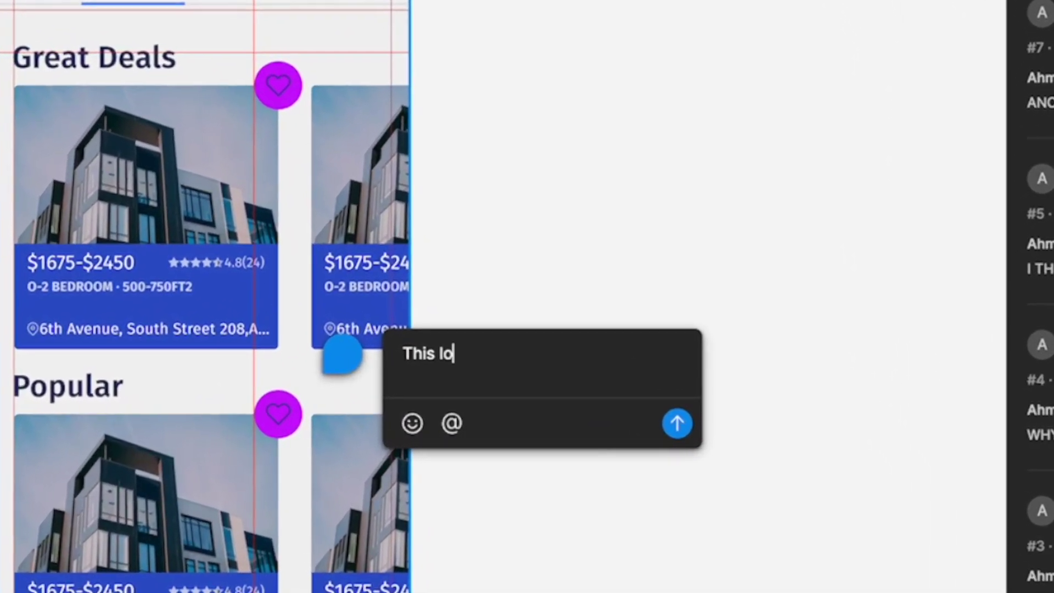
Draft a comment reading 'This loooks HORRRIBLE' on the property listing card.
type("s HORRRIBLE")
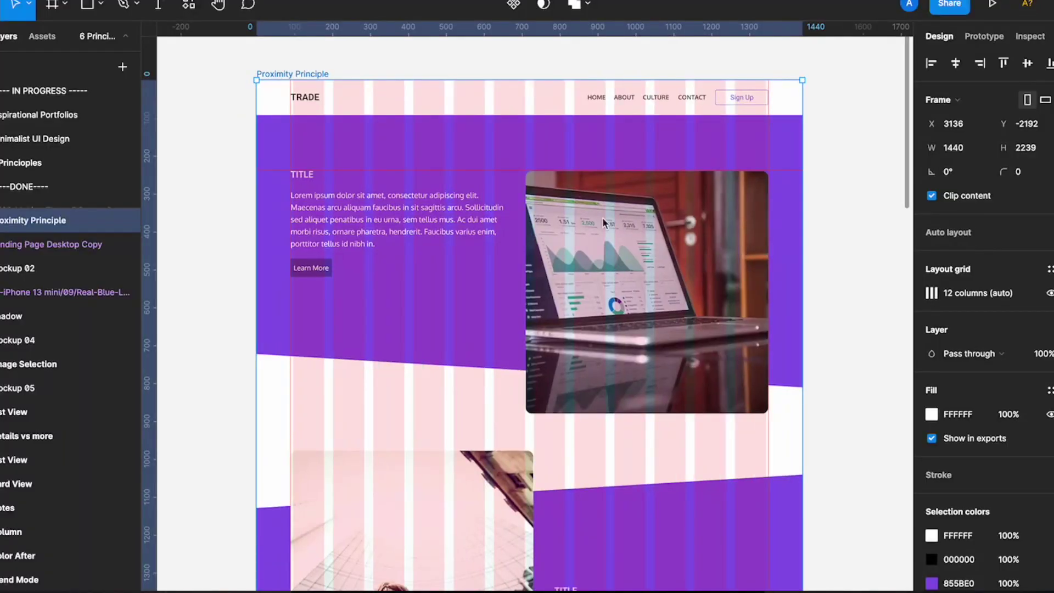
Scroll through the Proximity Principle frame and pan over to the DesignSchool dance landing page.
scroll(625, 364, "down", 1)
scroll(625, 365, "down", 8)
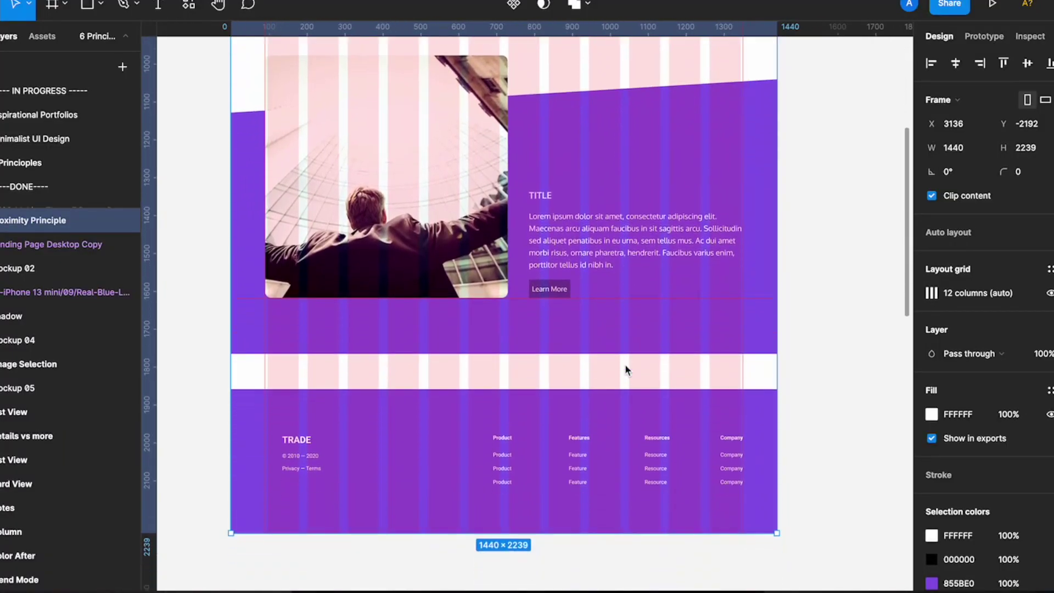
scroll(625, 365, "up", 10)
scroll(625, 364, "down", 1)
scroll(625, 365, "down", 6)
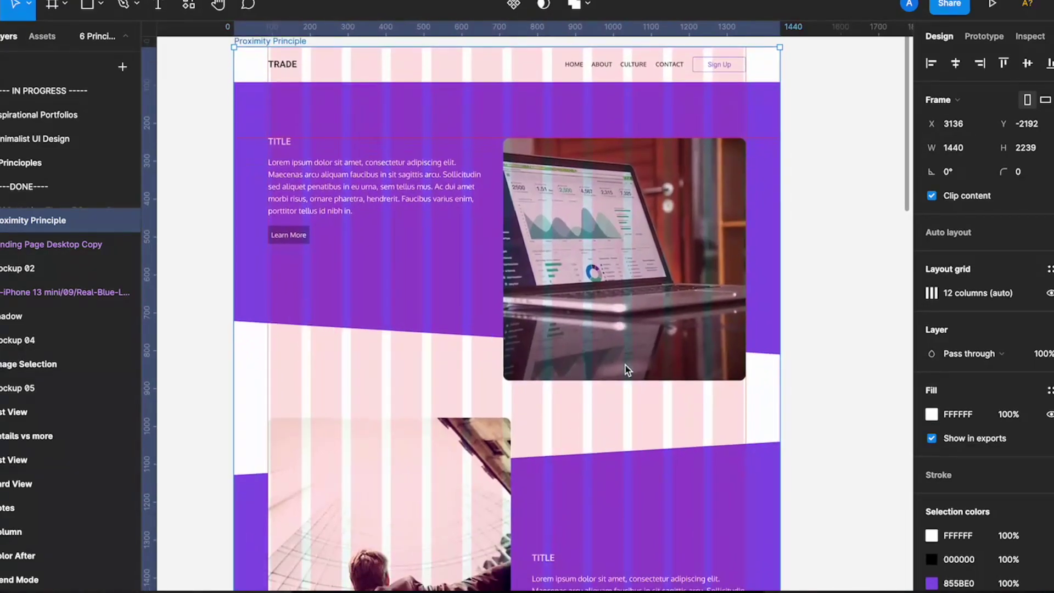
scroll(625, 365, "right", 1)
scroll(625, 365, "up", 8)
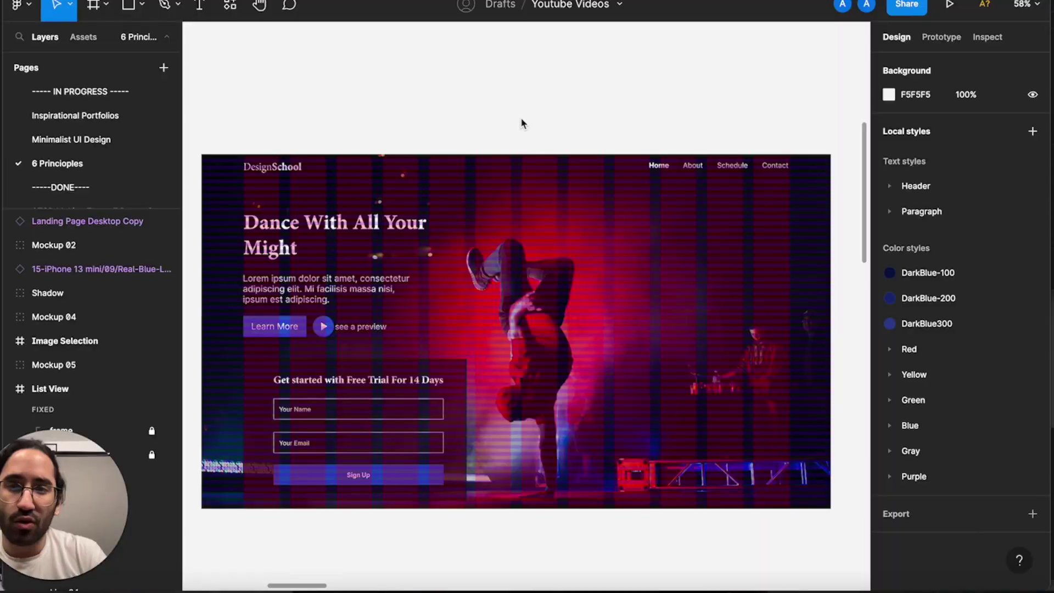
Pan and zoom to the Column frame's Biking mockup to inspect its pink column grid.
scroll(522, 124, "down", 1)
scroll(522, 123, "up", 2)
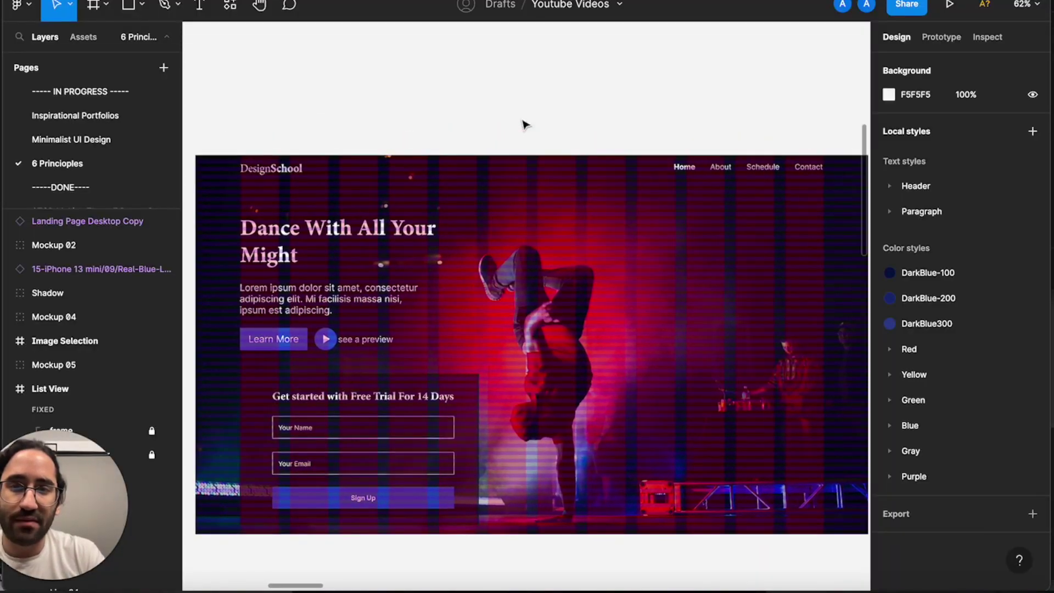
scroll(533, 221, "down", 2)
scroll(534, 221, "right", 5)
scroll(533, 220, "left", 5)
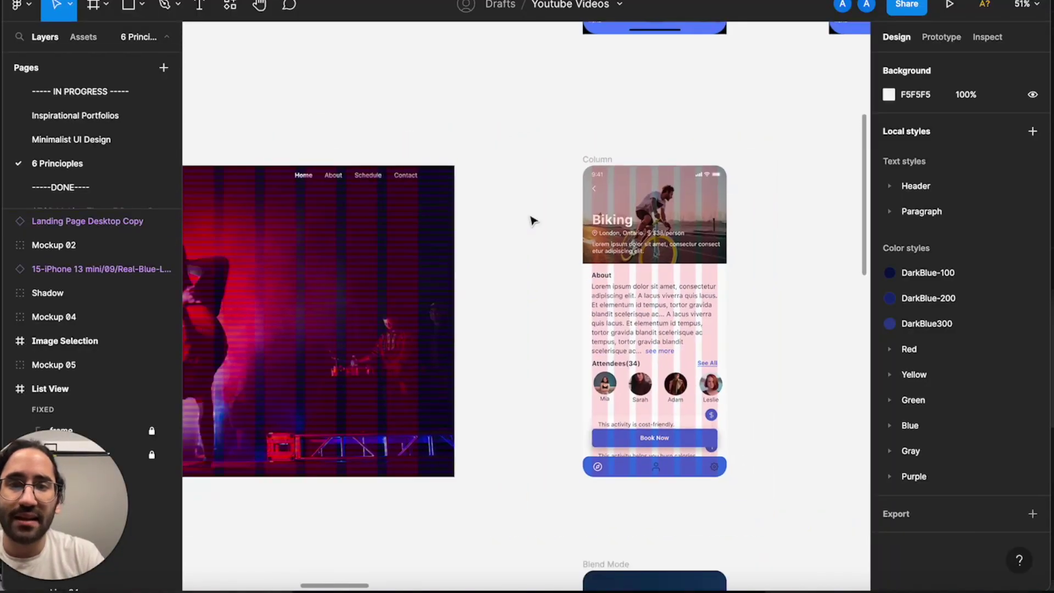
scroll(534, 221, "left", 2)
scroll(534, 221, "down", 1)
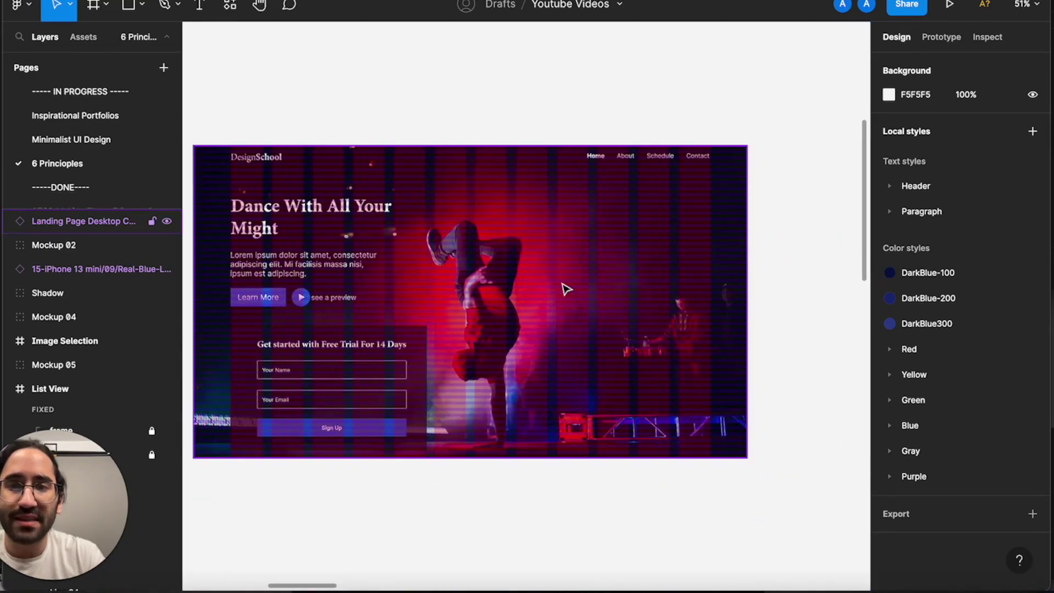
scroll(560, 278, "right", 5)
scroll(560, 277, "up", 4)
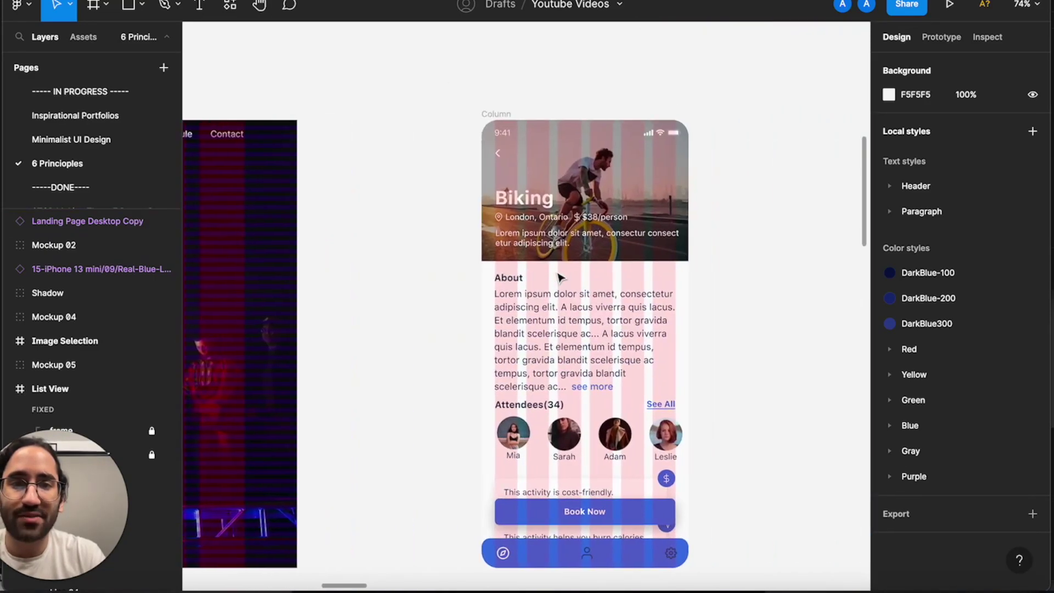
scroll(560, 278, "up", 2)
scroll(561, 278, "down", 2)
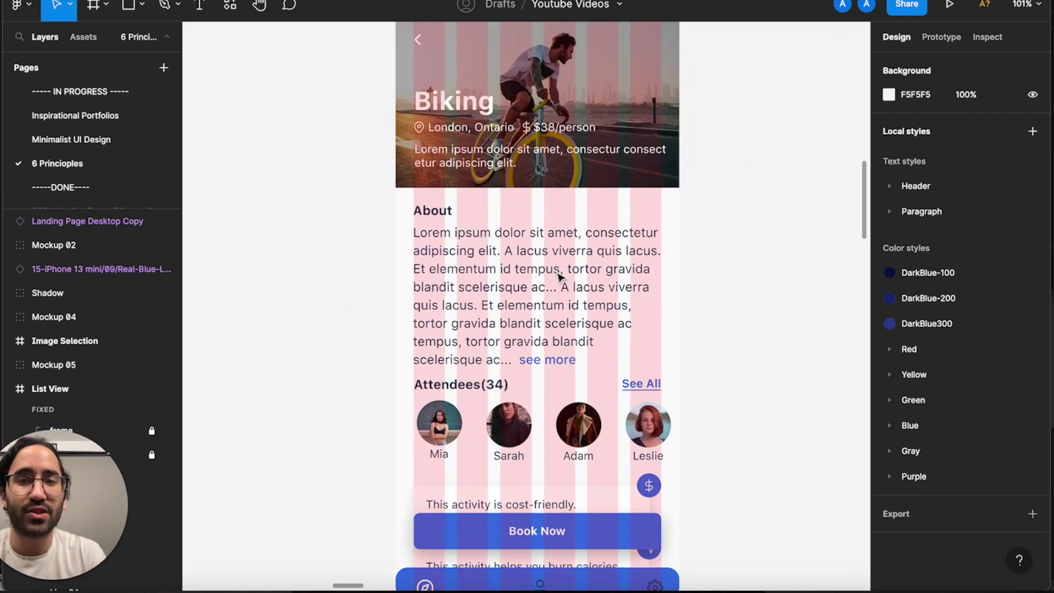
scroll(561, 277, "down", 1)
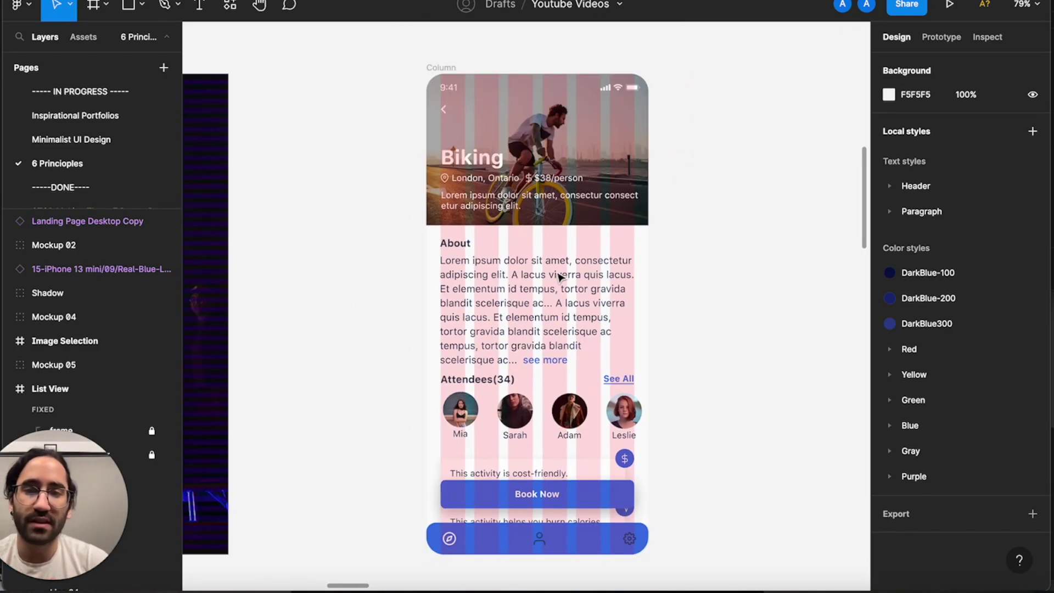
scroll(560, 276, "up", 3)
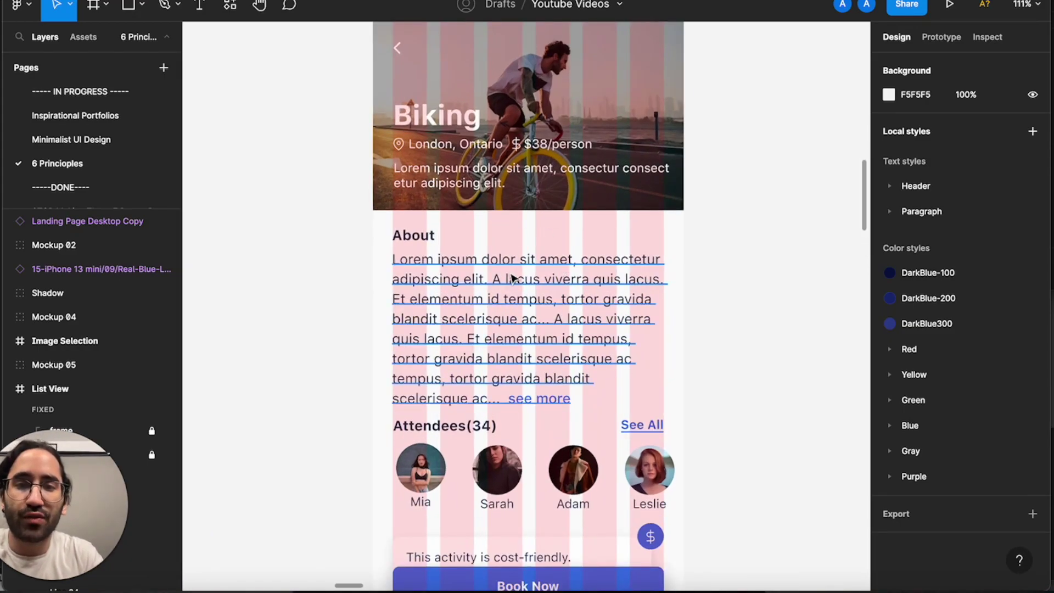
scroll(511, 277, "up", 1)
scroll(511, 277, "left", 1)
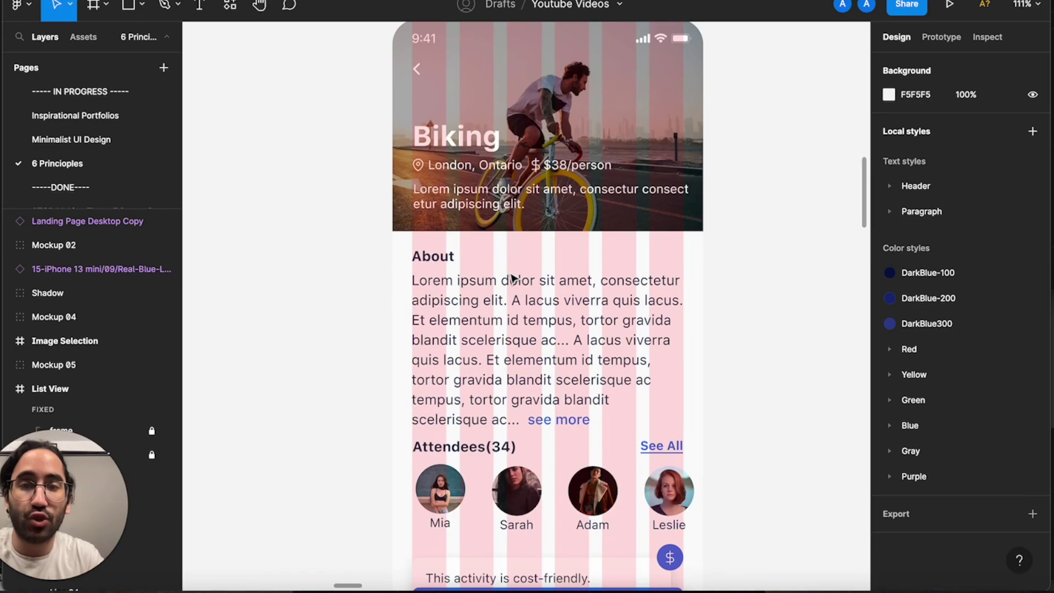
scroll(512, 277, "down", 3)
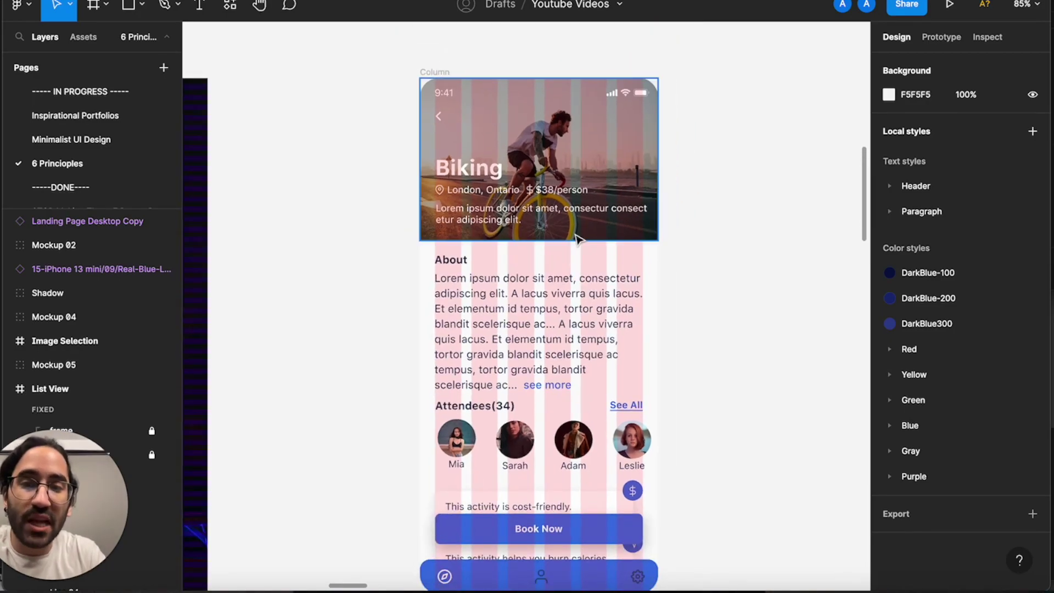
scroll(560, 233, "up", 4)
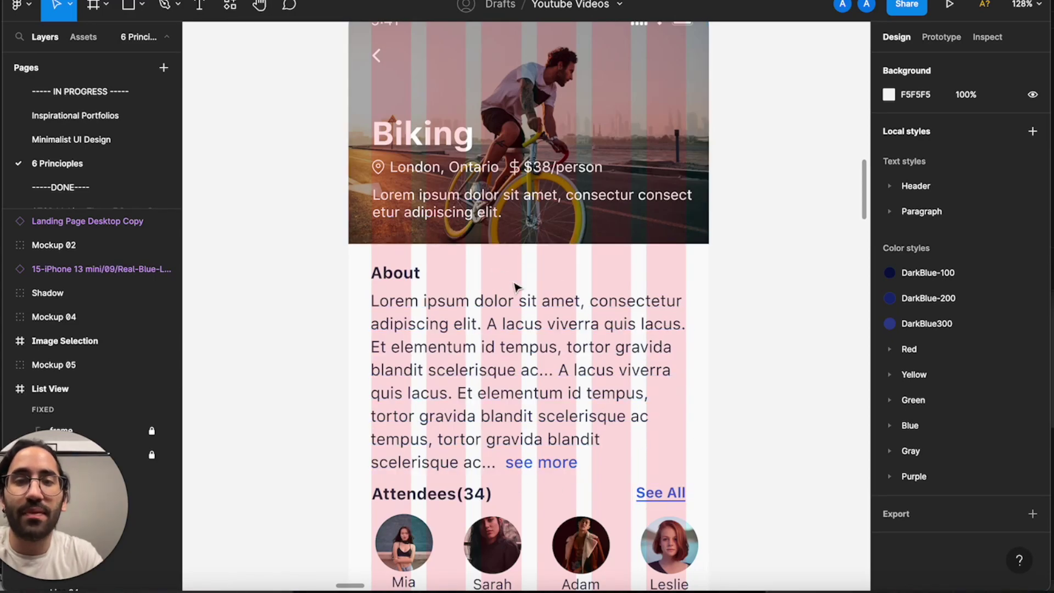
scroll(516, 286, "down", 3)
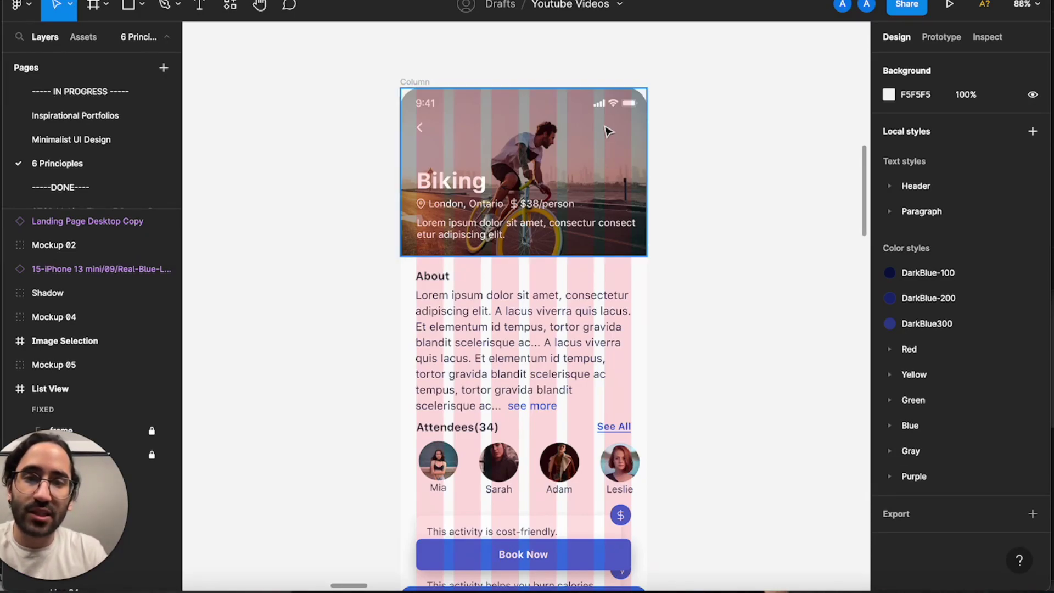
Duplicate the Budgetr Rulers + frame and align the copy's top edge beside the Biking mockup.
scroll(516, 100, "right", 5)
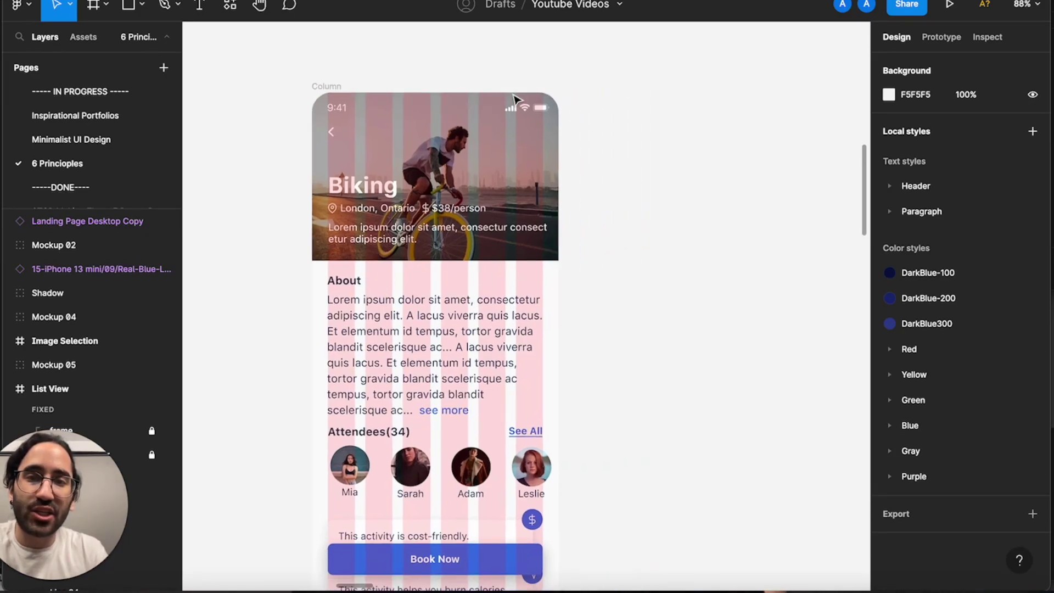
scroll(516, 100, "down", 3)
scroll(516, 101, "down", 3)
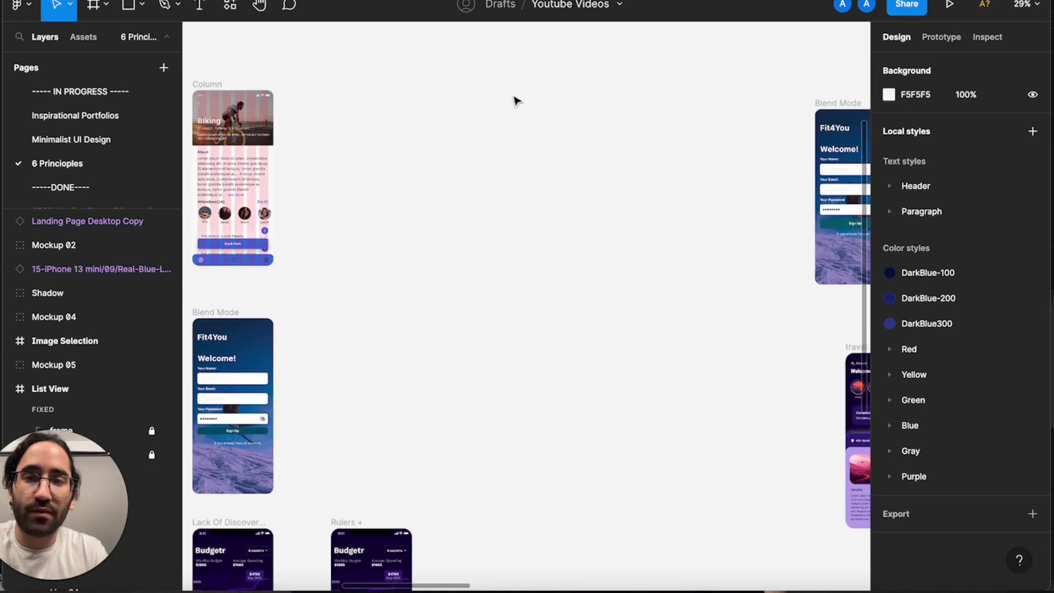
scroll(516, 101, "left", 4)
scroll(516, 100, "down", 2)
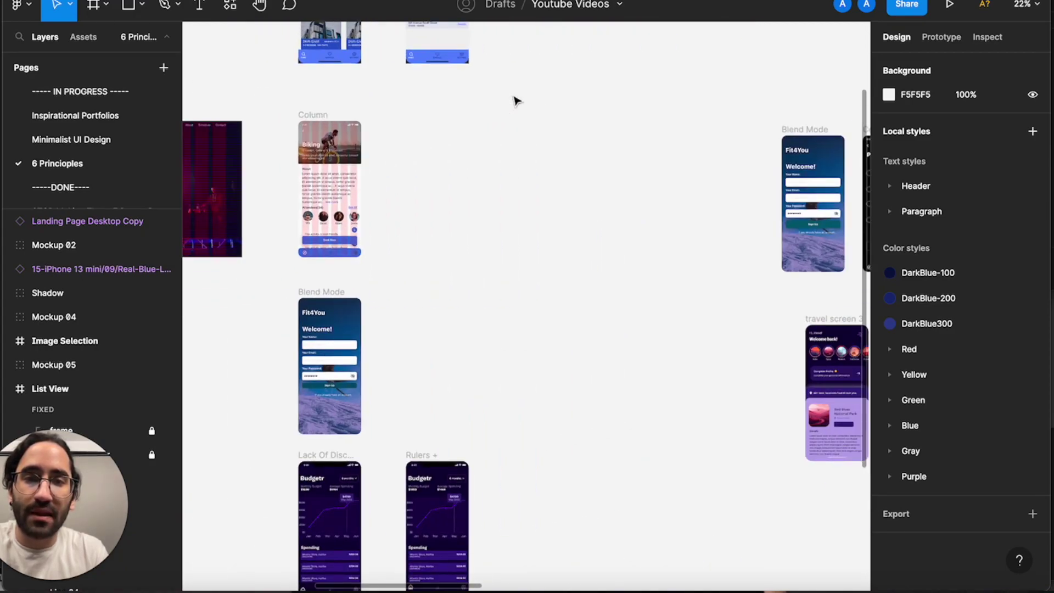
scroll(595, 123, "right", 5)
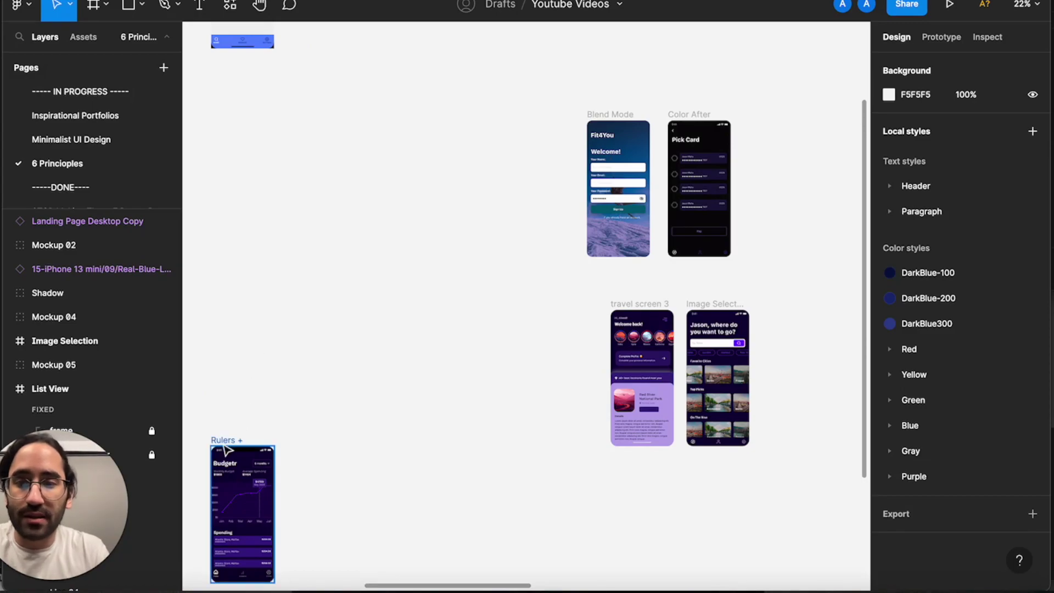
left_click(225, 440)
left_click_drag(227, 437, 239, 151)
scroll(239, 151, "up", 5)
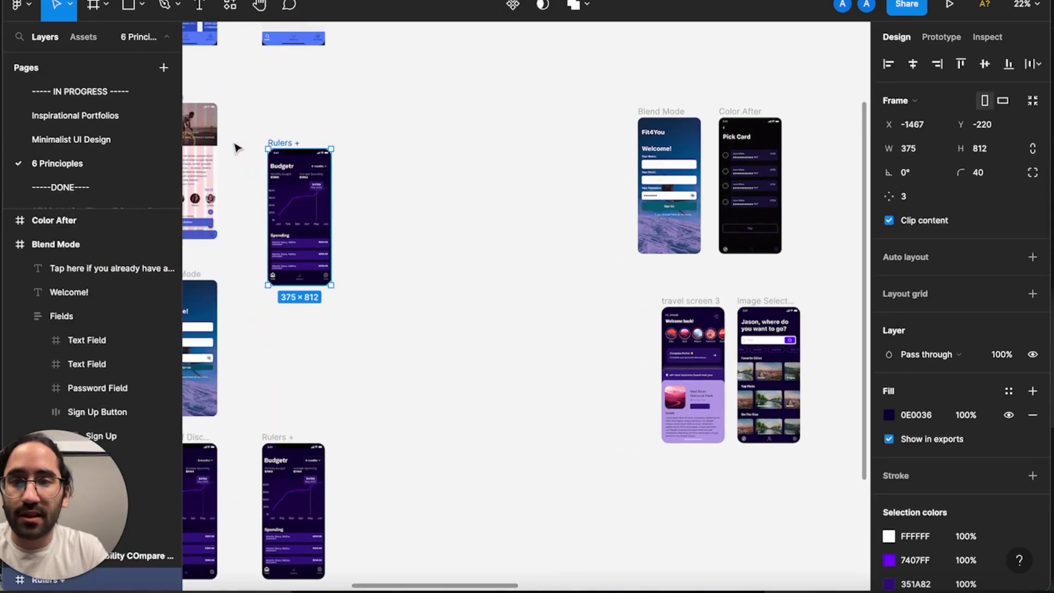
left_click_drag(425, 152, 415, 68)
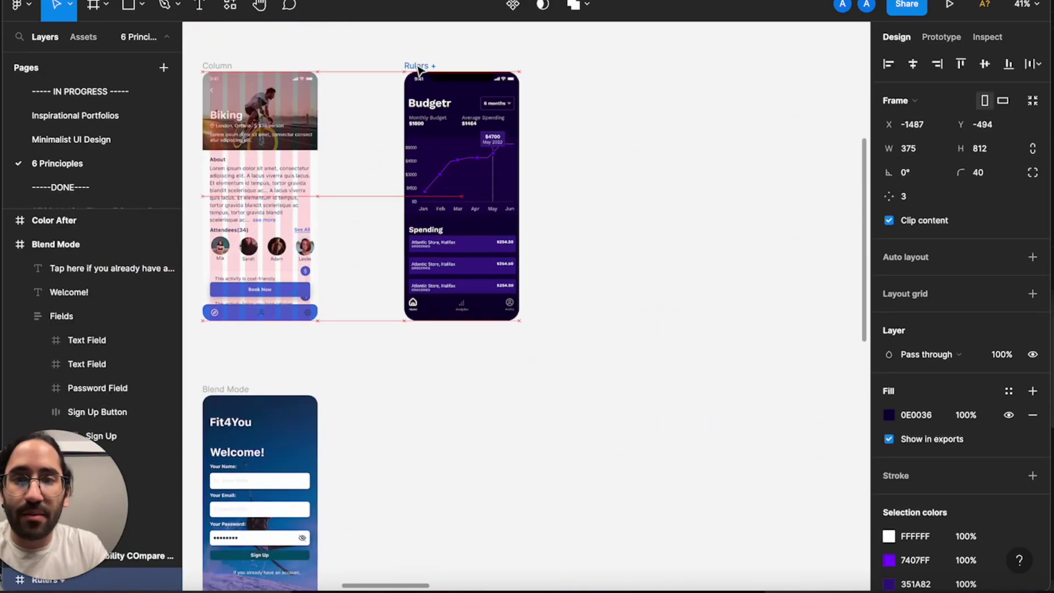
scroll(417, 69, "up", 3)
Turn on rulers (Shift+R) and add a horizontal guide at about y 214 on the Budgetr mockup.
key("shift+r")
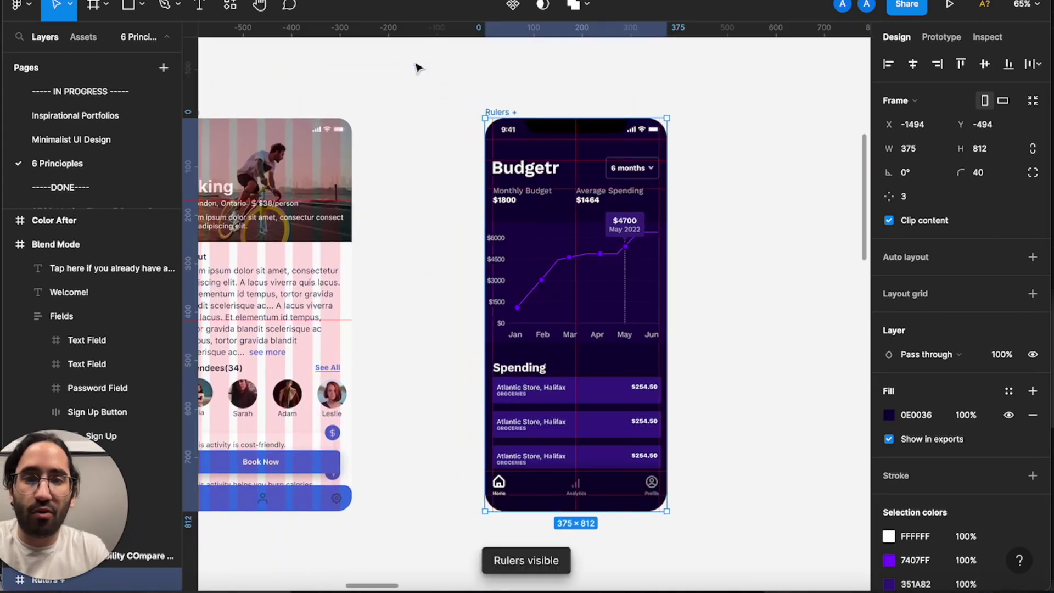
scroll(537, 163, "up", 3)
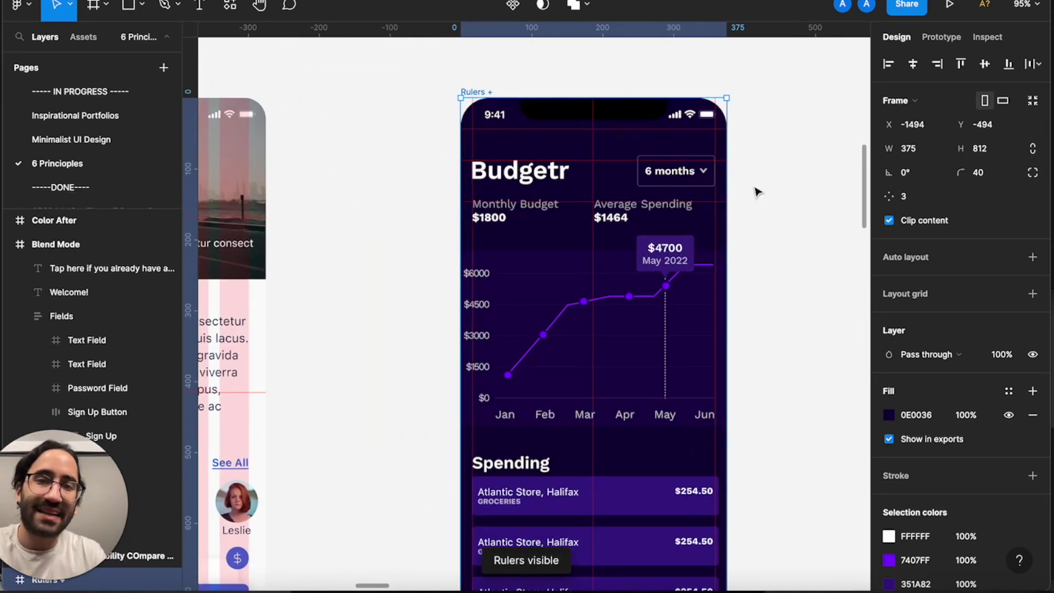
scroll(757, 191, "right", 3)
scroll(756, 191, "down", 2)
mouse_move(423, 27)
left_mouse_down()
mouse_move(410, 195)
mouse_move(409, 27)
left_mouse_up()
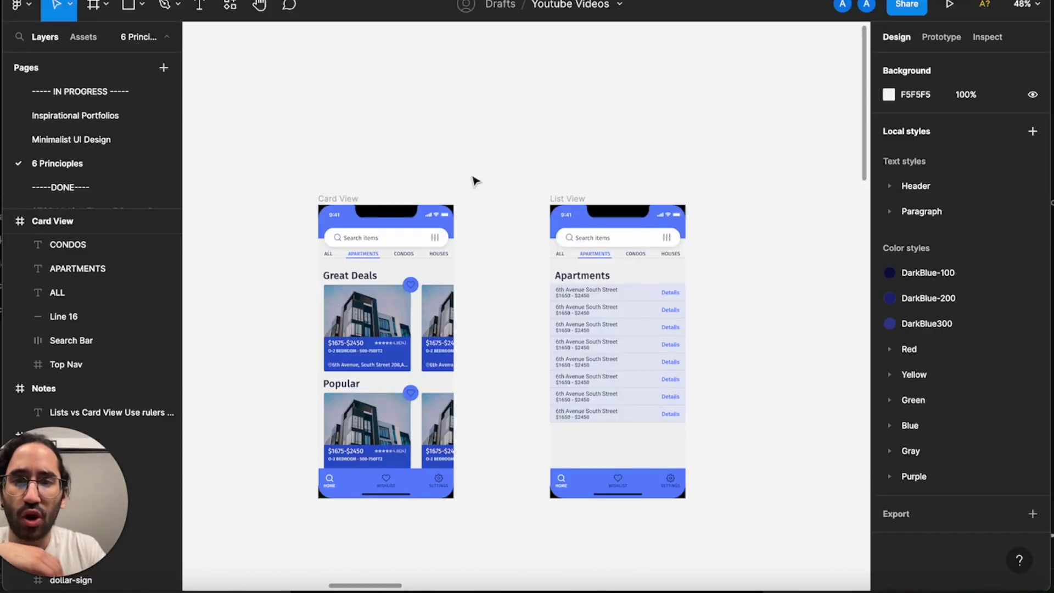
scroll(474, 181, "up", 2)
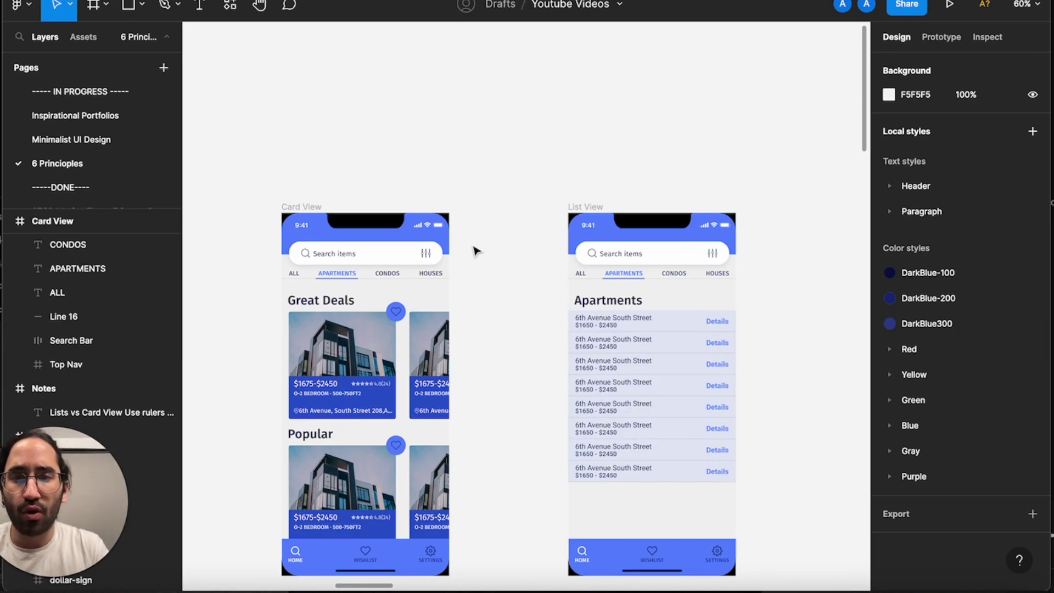
scroll(476, 248, "up", 5)
scroll(475, 248, "down", 3)
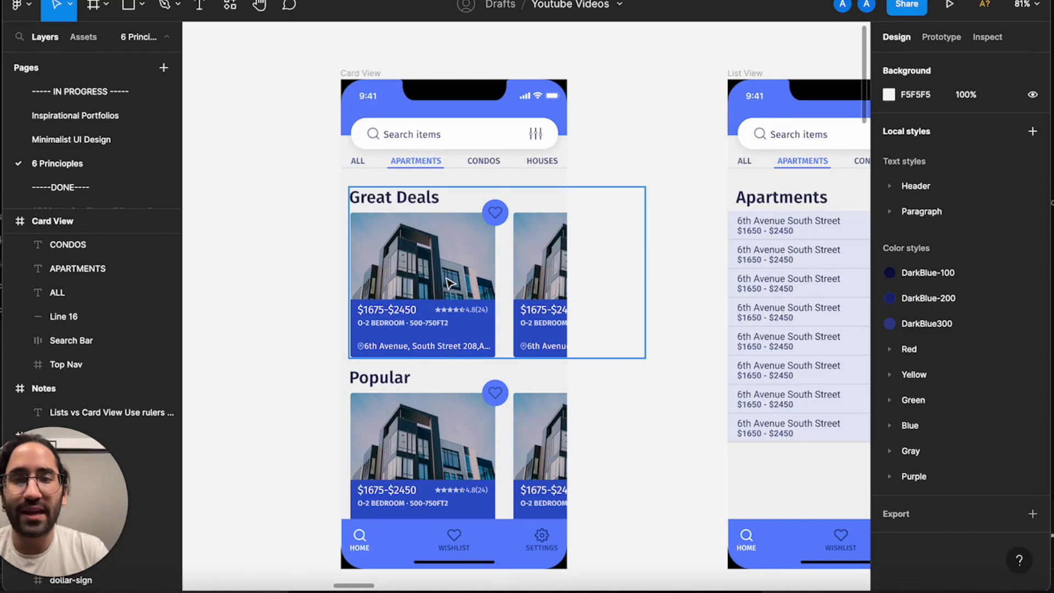
double_click(450, 283)
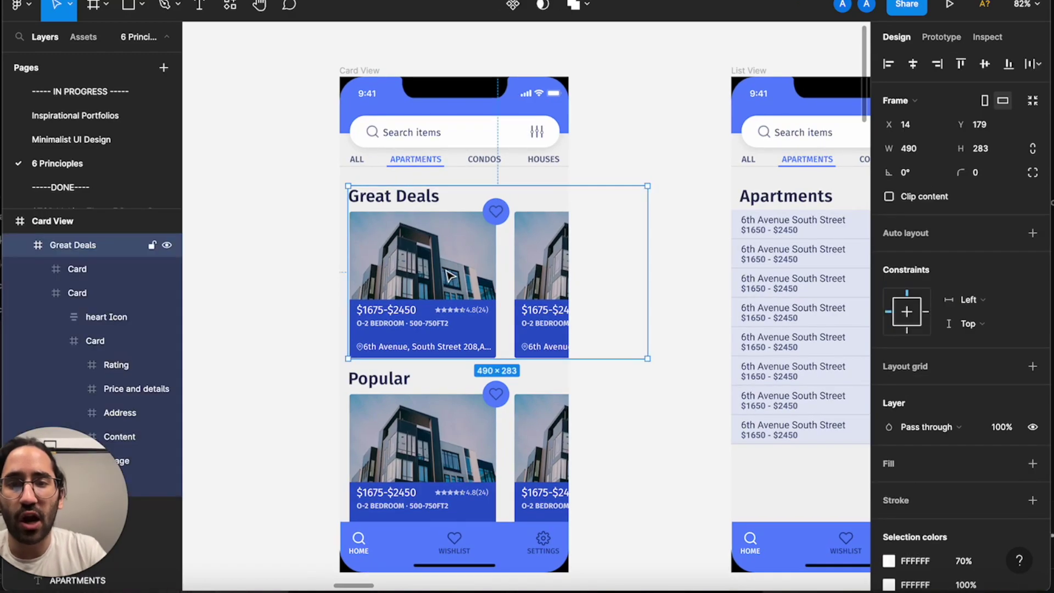
left_click(625, 208)
scroll(635, 206, "right", 4)
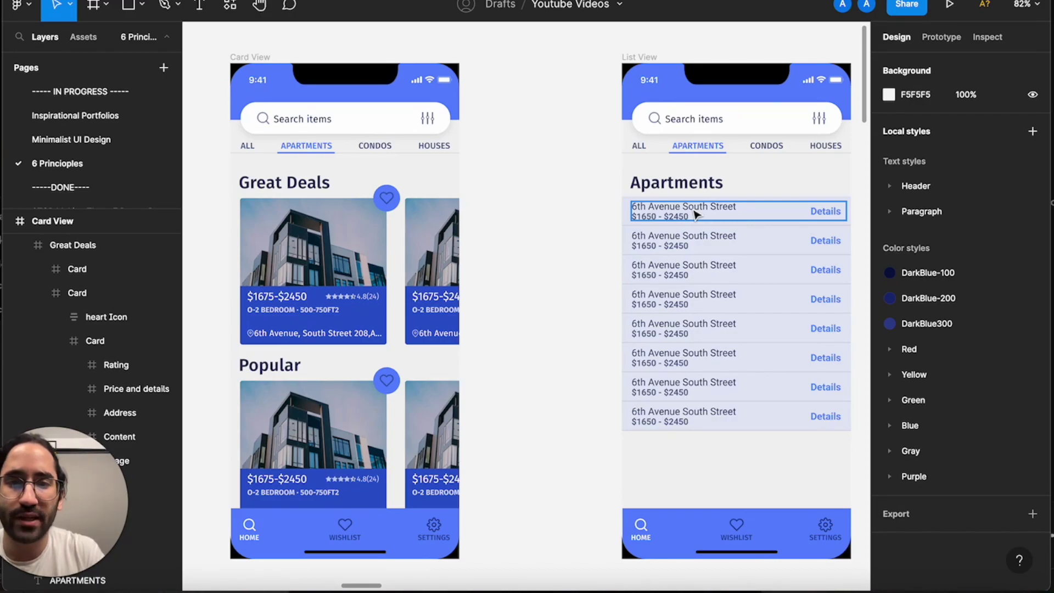
scroll(696, 215, "right", 5)
scroll(596, 218, "up", 4)
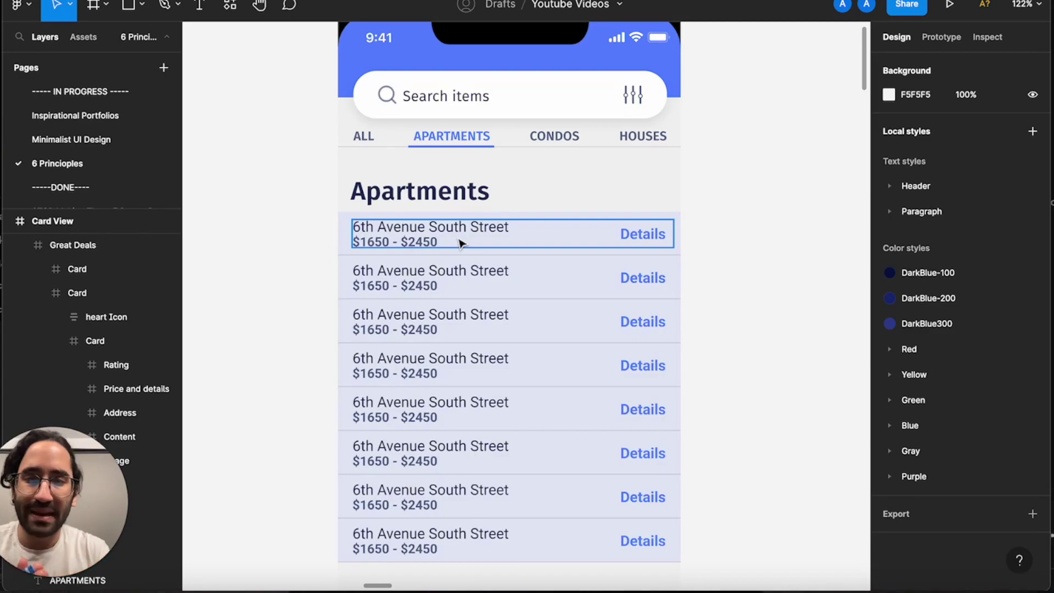
scroll(459, 242, "left", 10)
Drill into a Great Deals apartment card to reveal its inner 8px grid.
left_click(426, 269)
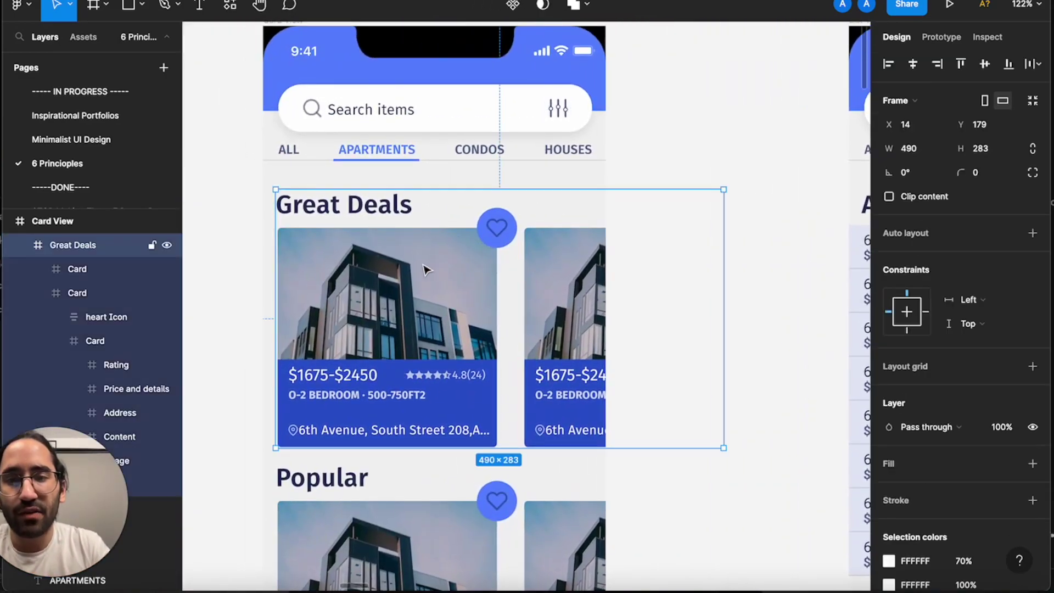
double_click(426, 269)
scroll(426, 269, "up", 5)
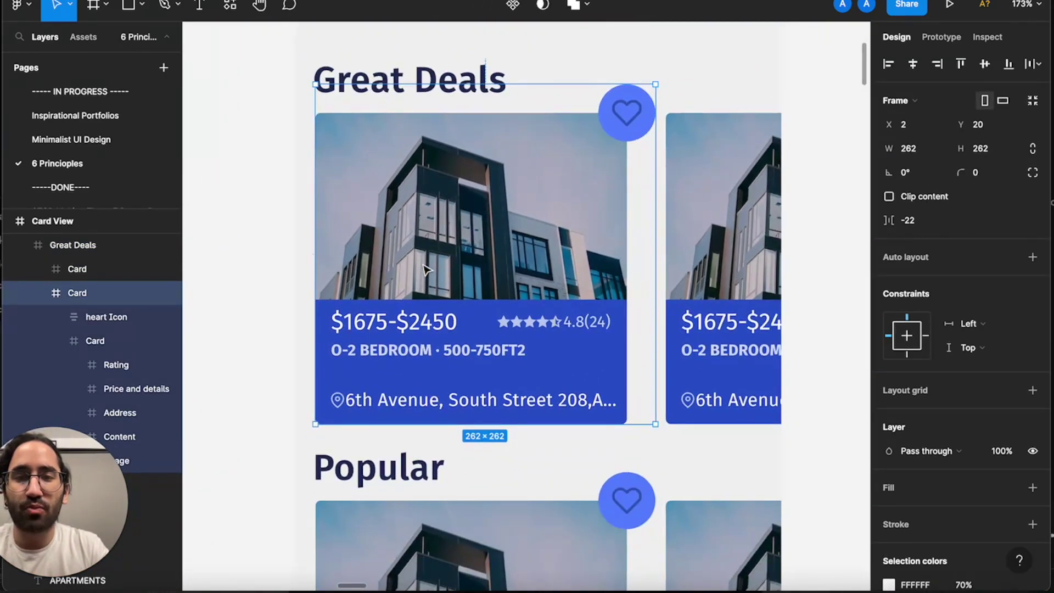
double_click(392, 331)
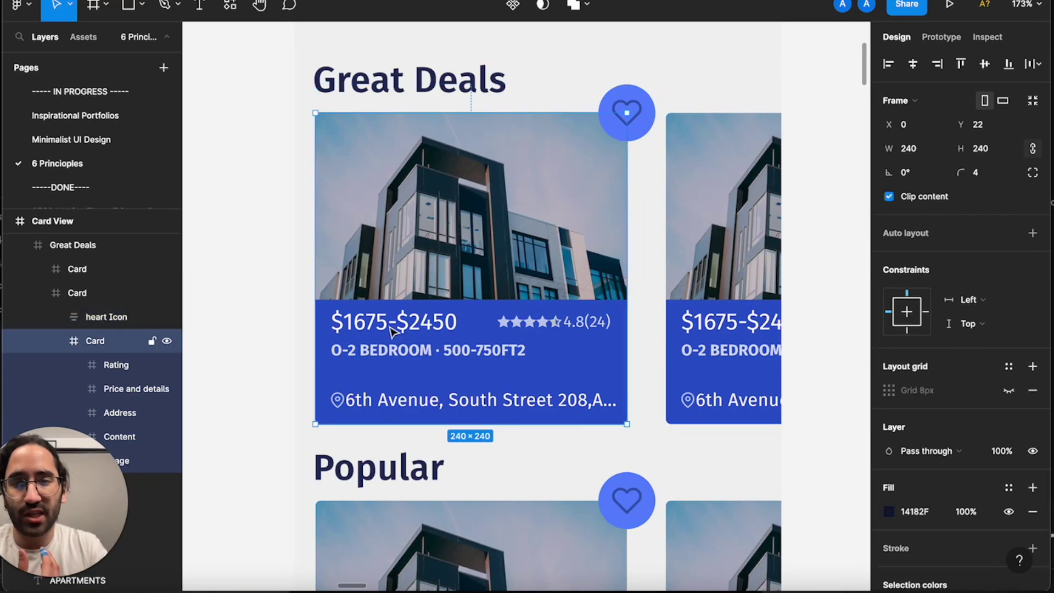
Select the card's price group, O-2 BEDROOM text, star rating and address line.
left_click(391, 356)
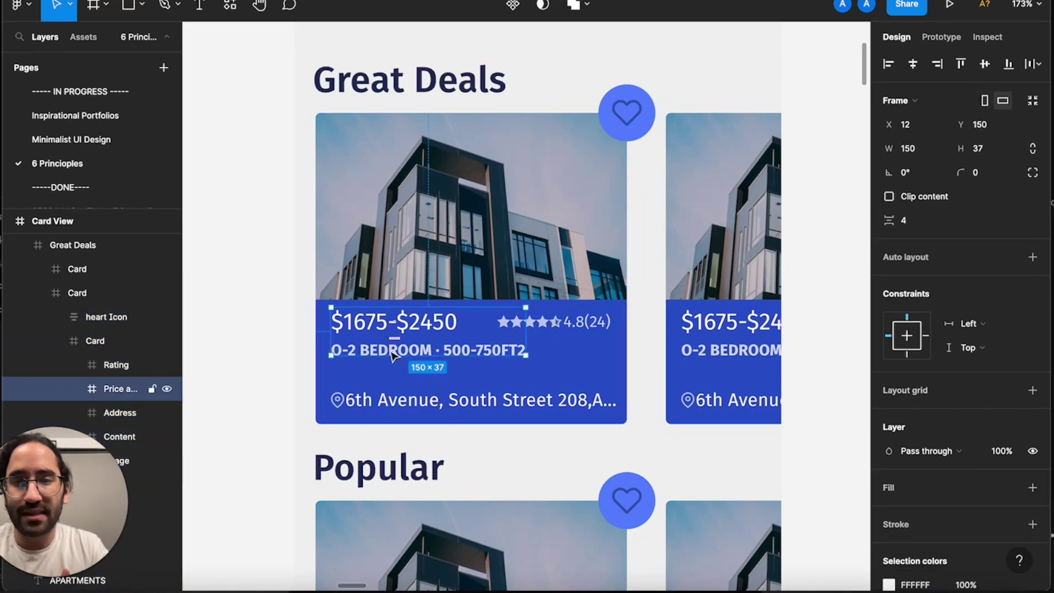
double_click(393, 356)
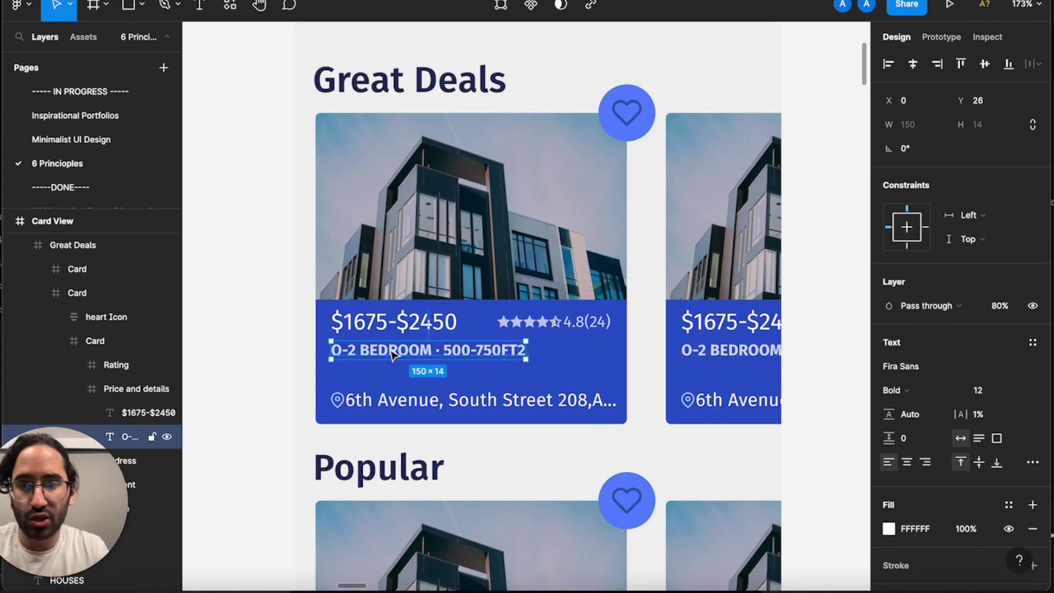
left_click(552, 322)
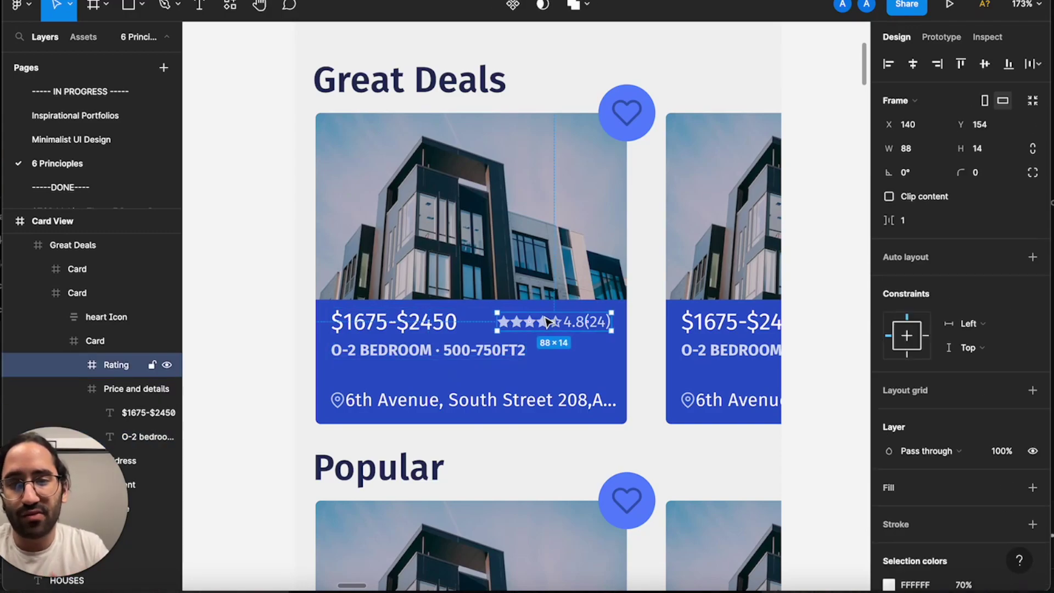
left_click(460, 404)
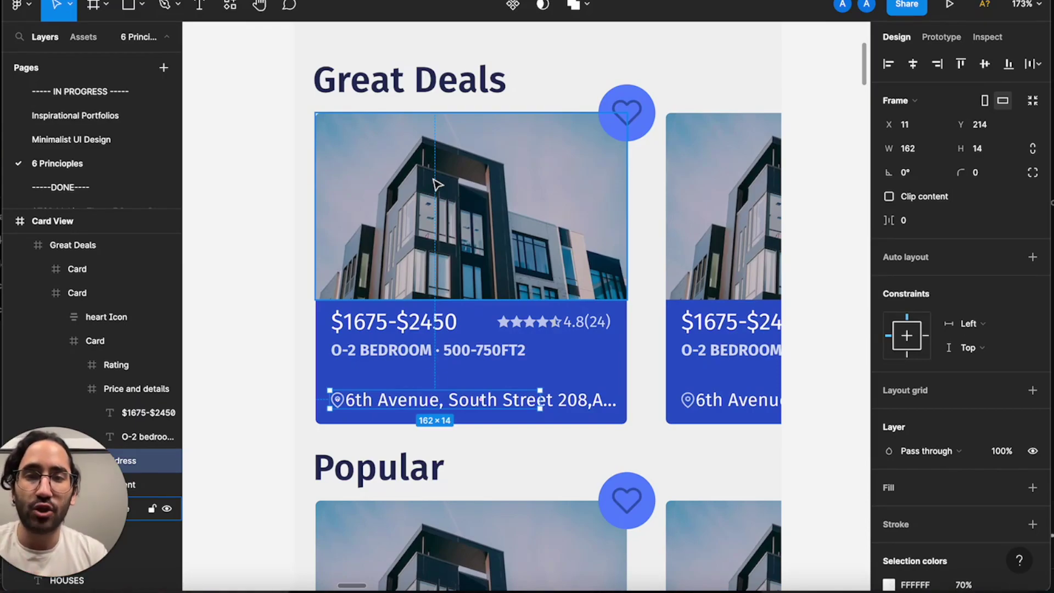
scroll(436, 184, "down", 5)
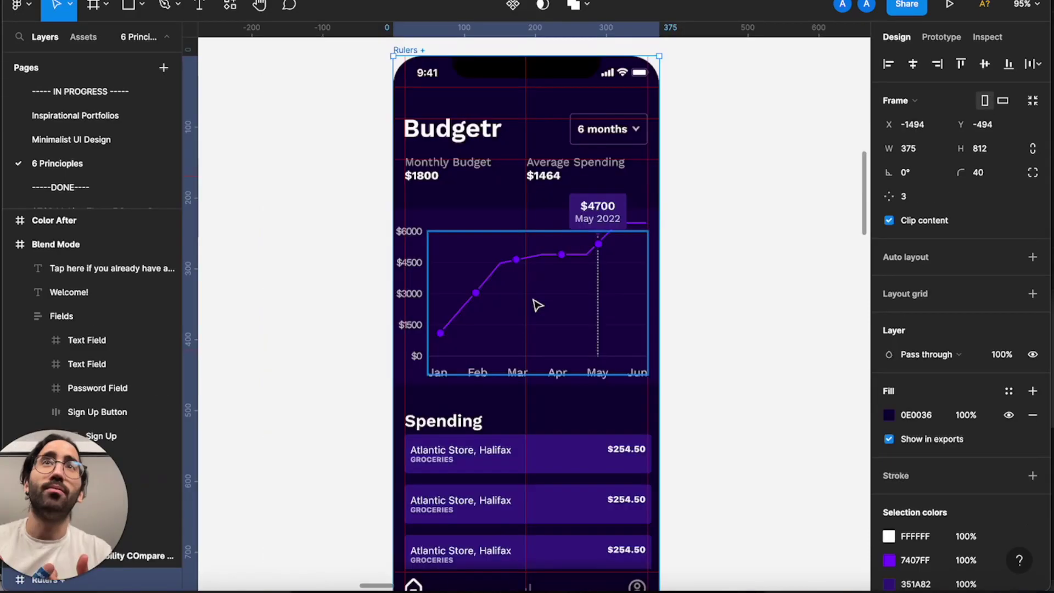
Zoom into the Budgetr header and select the $1800, $1464 and Monthly Budget text layers.
left_click(685, 292)
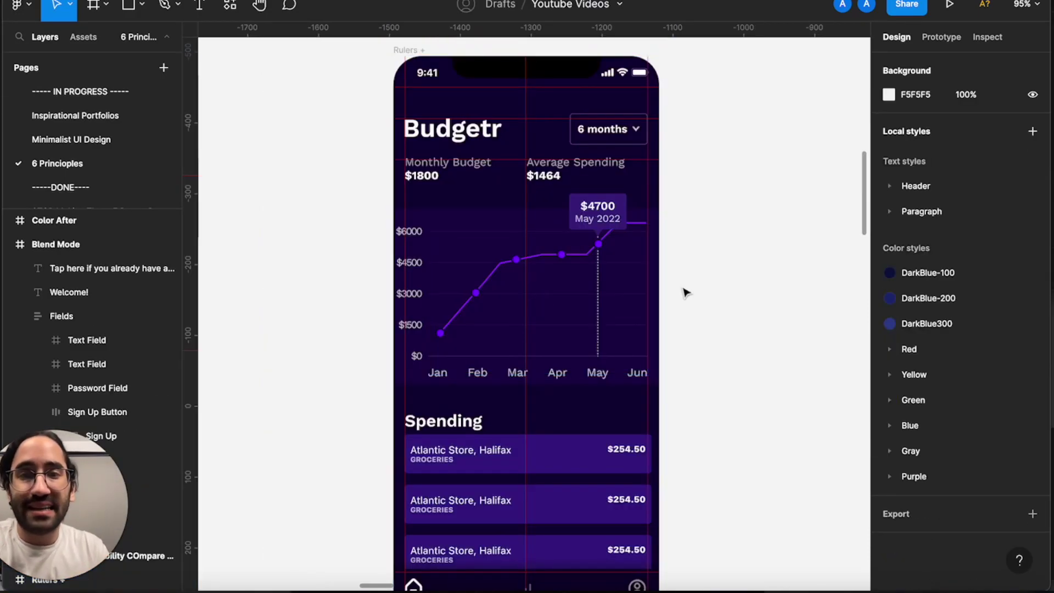
scroll(685, 292, "down", 2)
scroll(685, 292, "down", 3)
scroll(685, 292, "up", 3)
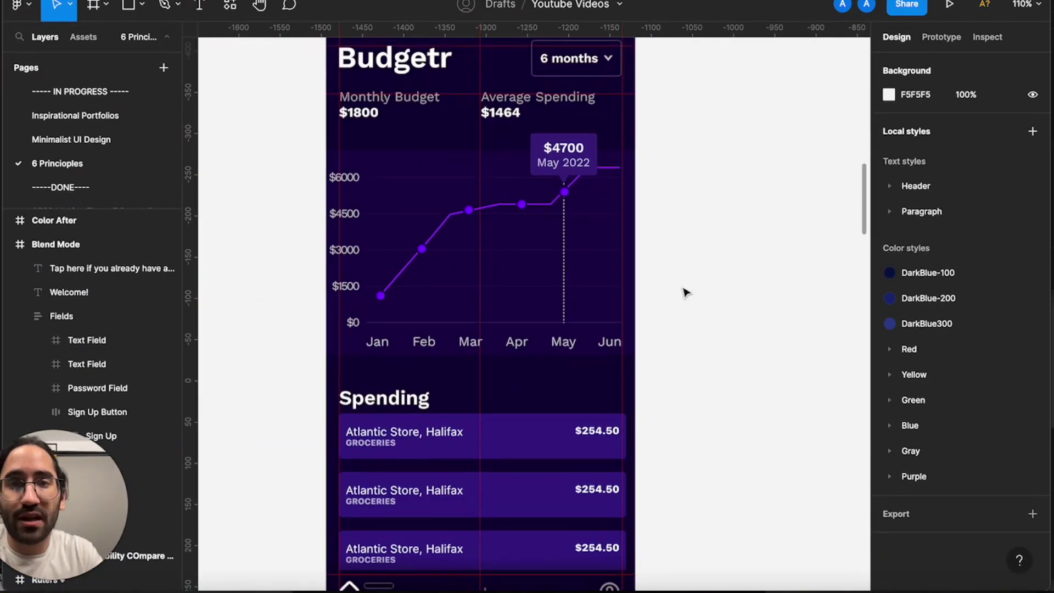
scroll(685, 291, "down", 4)
scroll(599, 213, "up", 3)
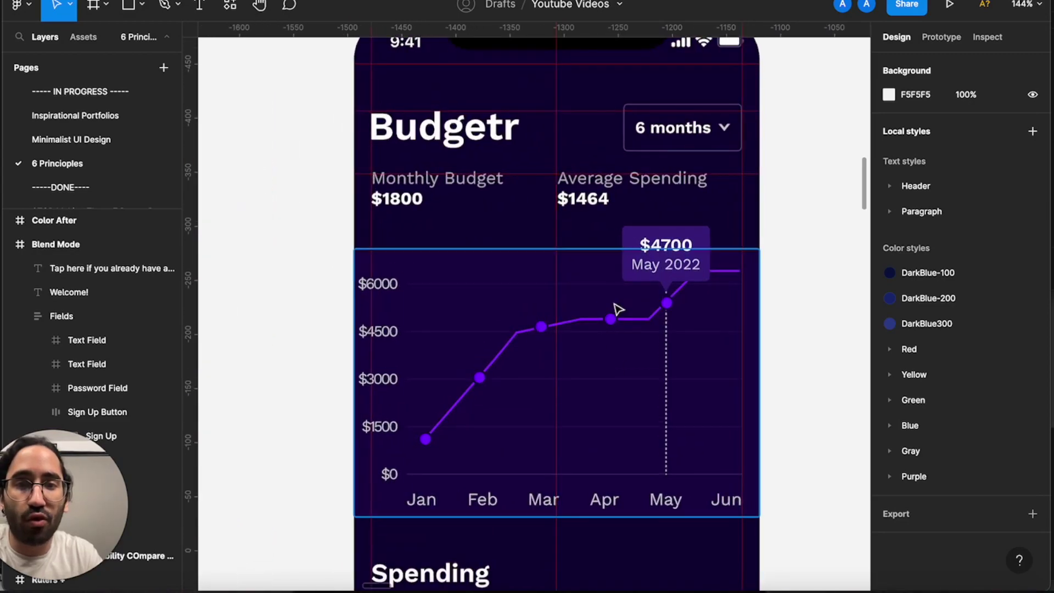
left_click(396, 205)
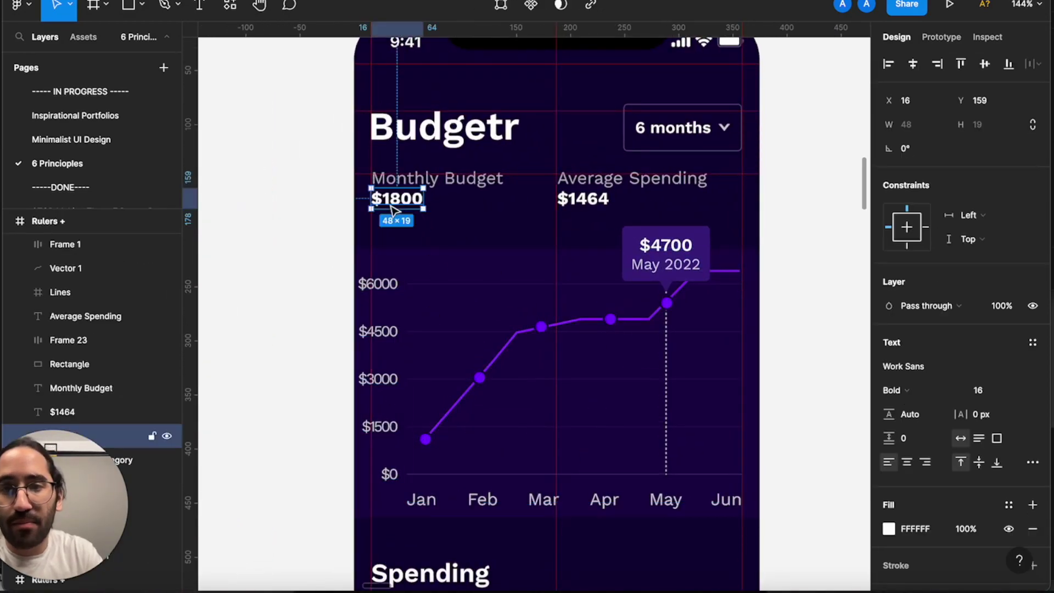
left_click(583, 202)
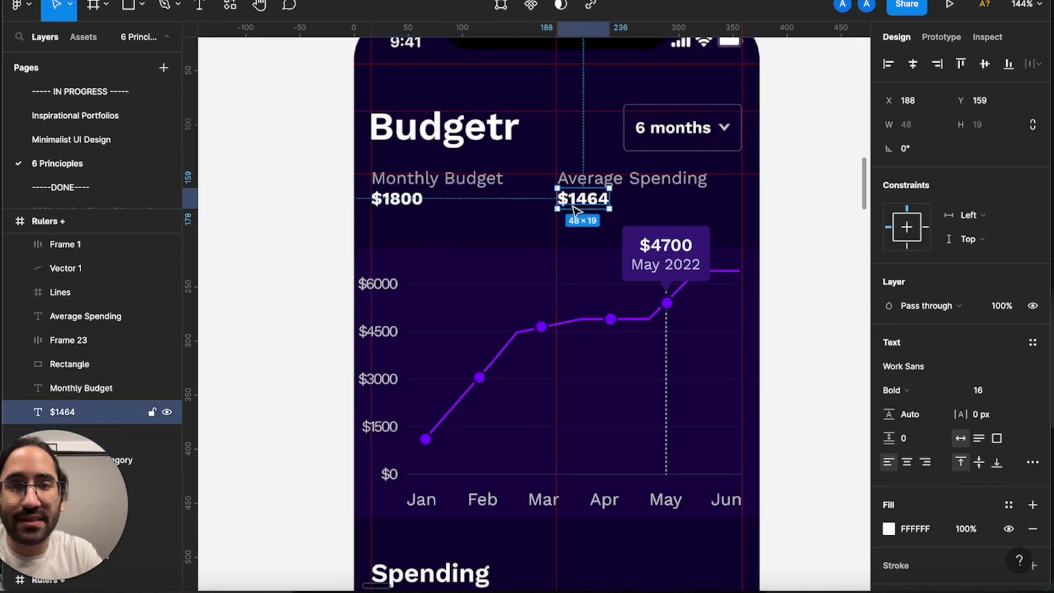
scroll(579, 182, "down", 3)
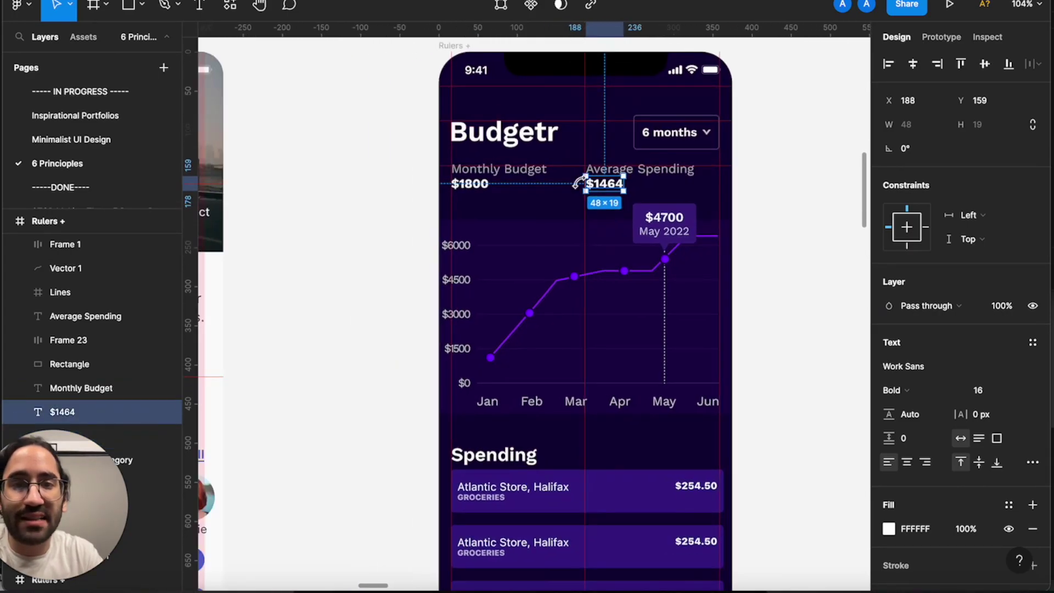
scroll(582, 179, "up", 3)
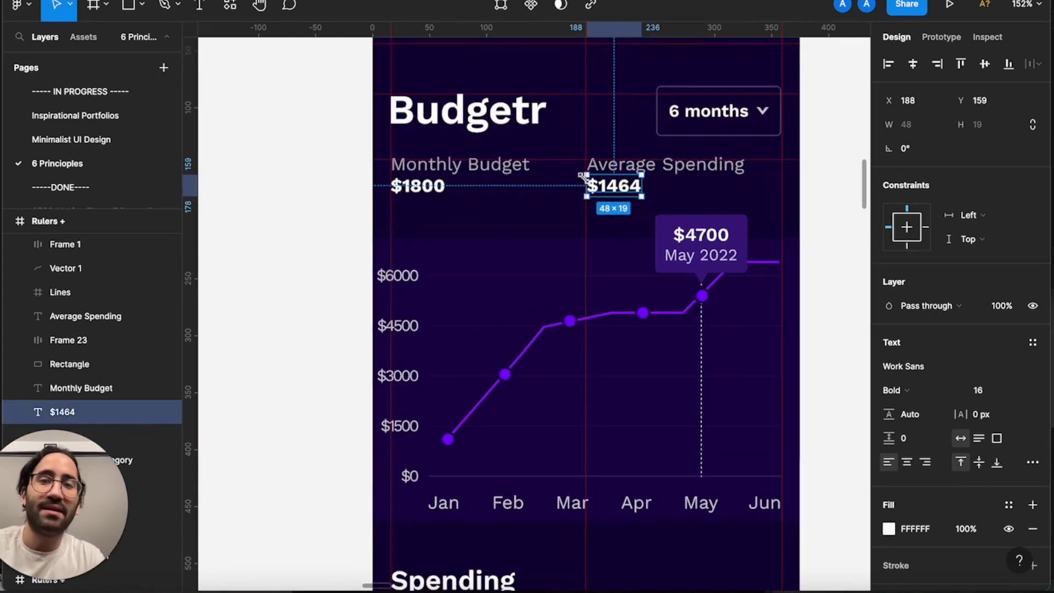
left_click(499, 181)
scroll(478, 176, "up", 2)
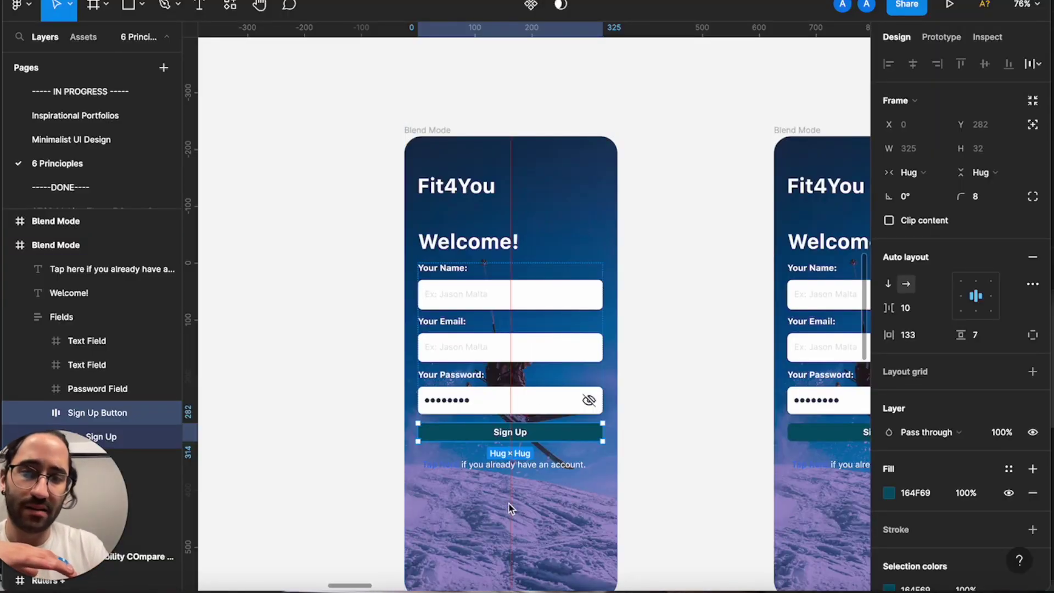
Select the Fit4You Sign Up button.
scroll(656, 421, "up", 5)
left_click(657, 422)
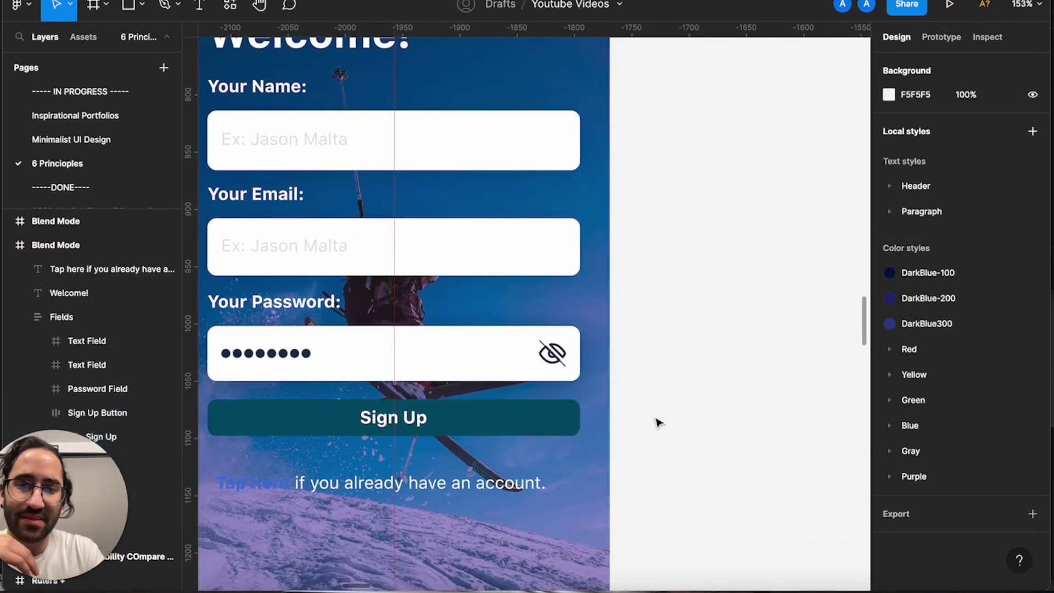
scroll(658, 423, "up", 3)
scroll(619, 487, "down", 2)
left_click(595, 513)
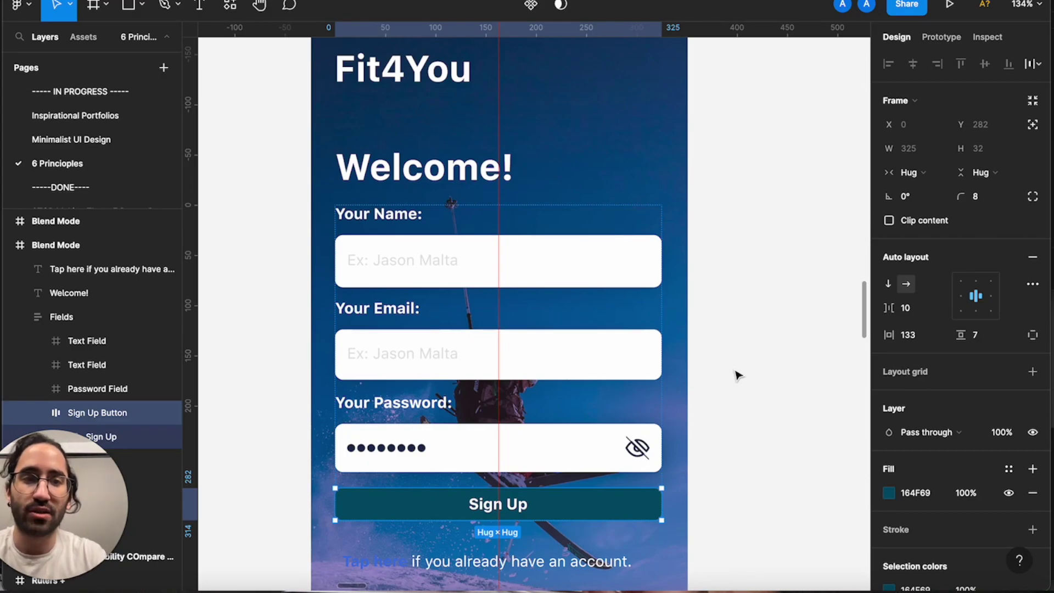
Set the button's auto-layout vertical padding to 13, making it 44 px tall.
left_click(976, 343)
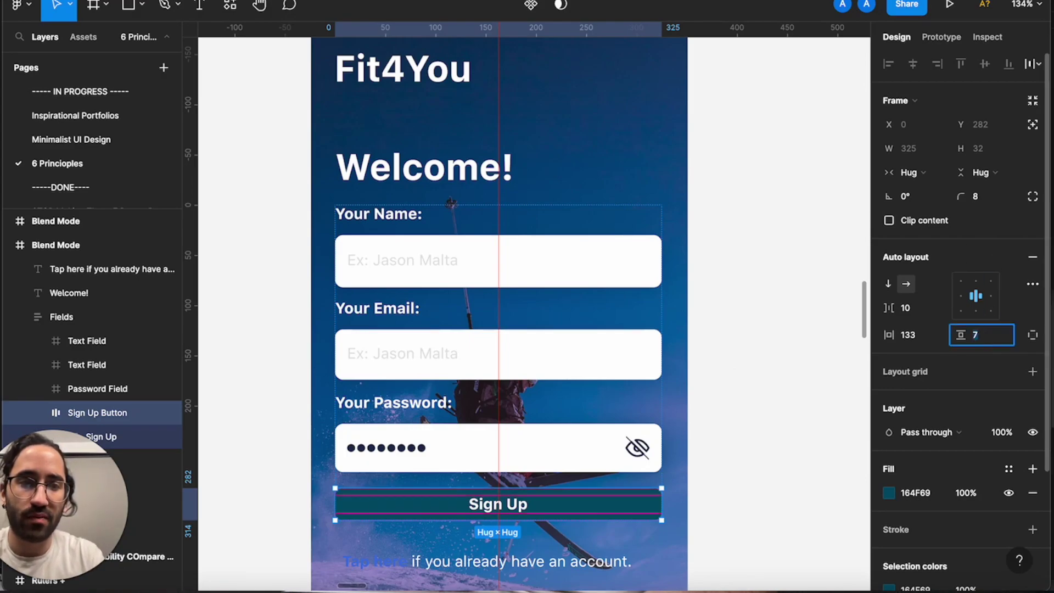
key("Up")
key("Up")
key("Up")
key("Up")
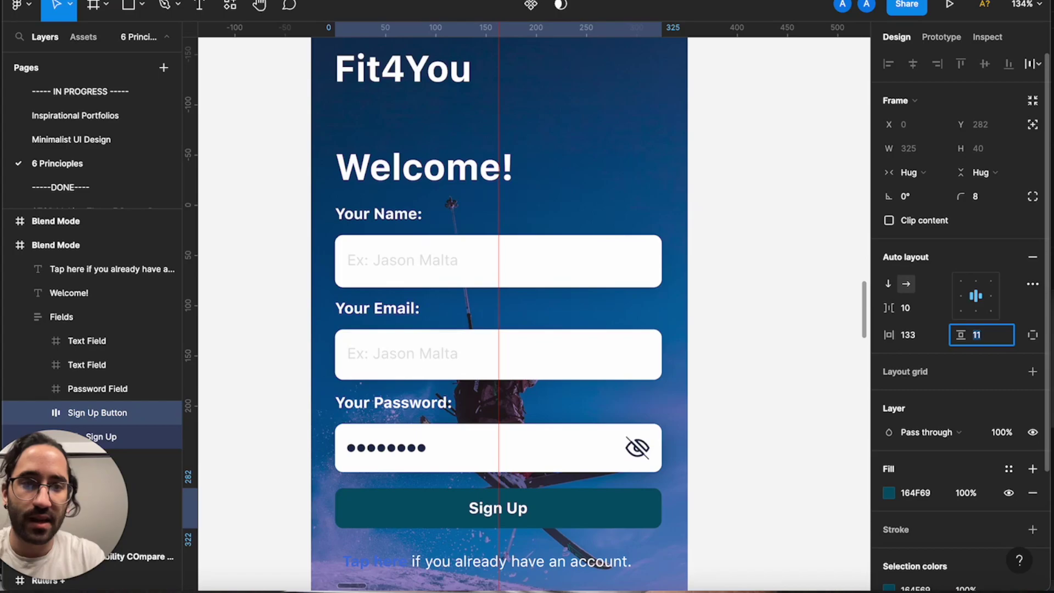
key("shift+Up")
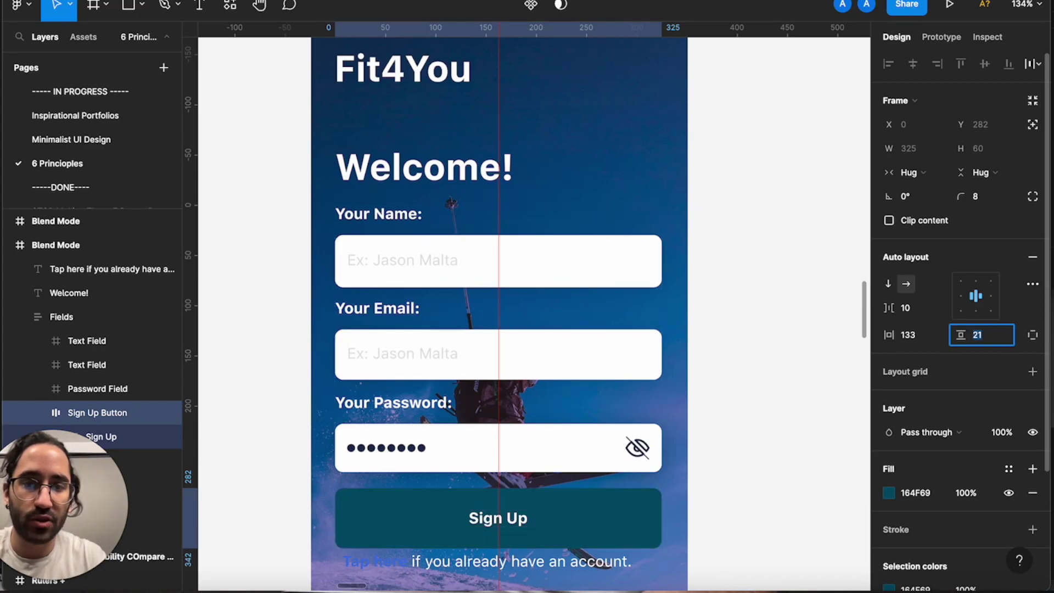
key("Down")
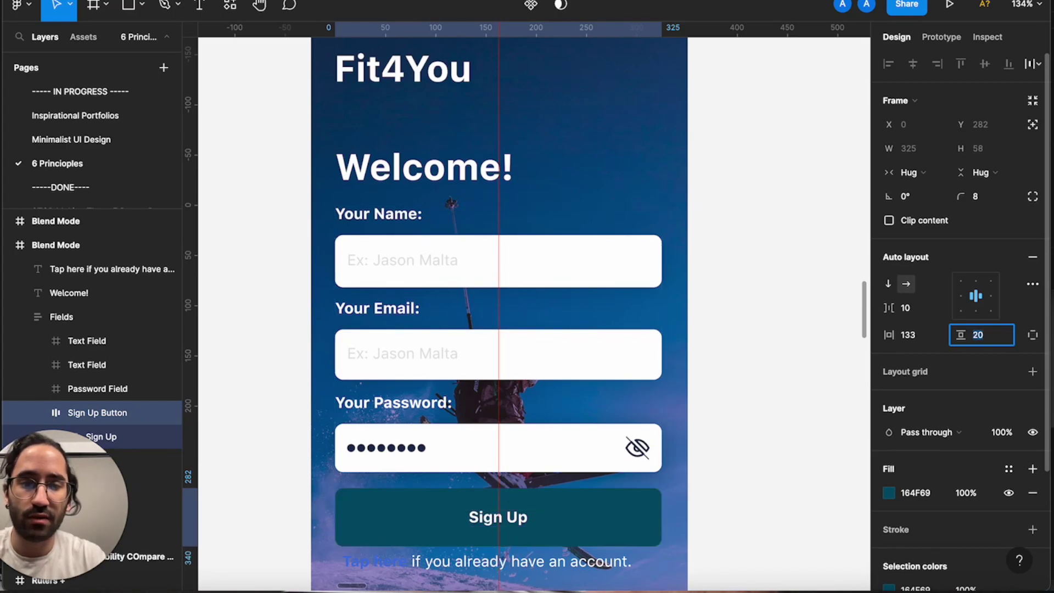
key("Down")
key("Down")
key("Down")
key("Down")
key("Down")
key("Down")
key("Down")
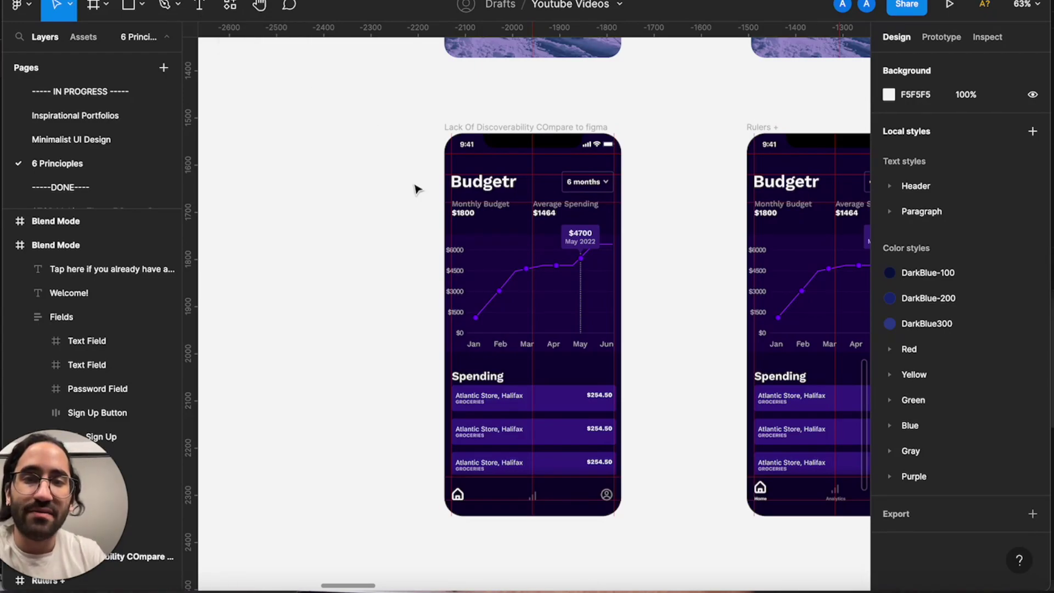
scroll(416, 188, "up", 3)
scroll(416, 188, "down", 5)
scroll(416, 190, "down", 1)
scroll(416, 189, "up", 3)
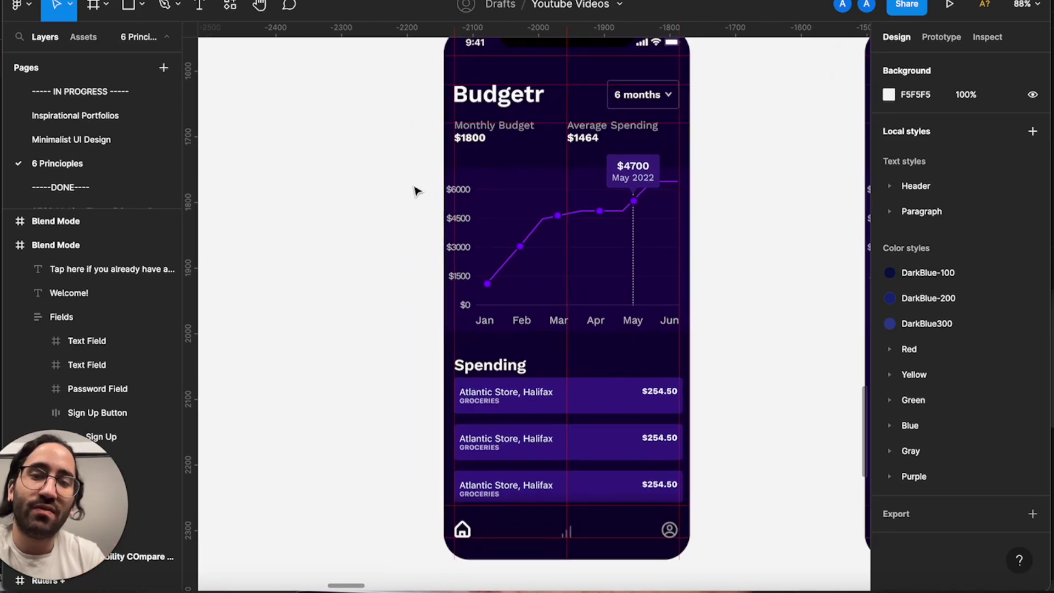
scroll(416, 188, "up", 1)
scroll(416, 188, "right", 5)
scroll(415, 188, "left", 5)
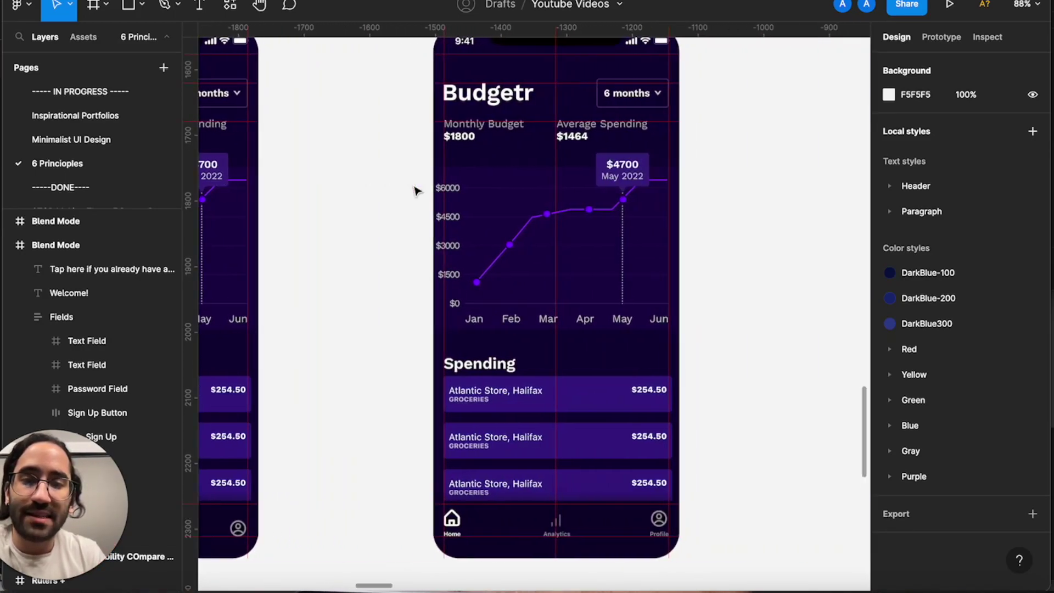
scroll(448, 295, "up", 2)
scroll(447, 296, "up", 2)
scroll(447, 294, "down", 4)
left_click(386, 475)
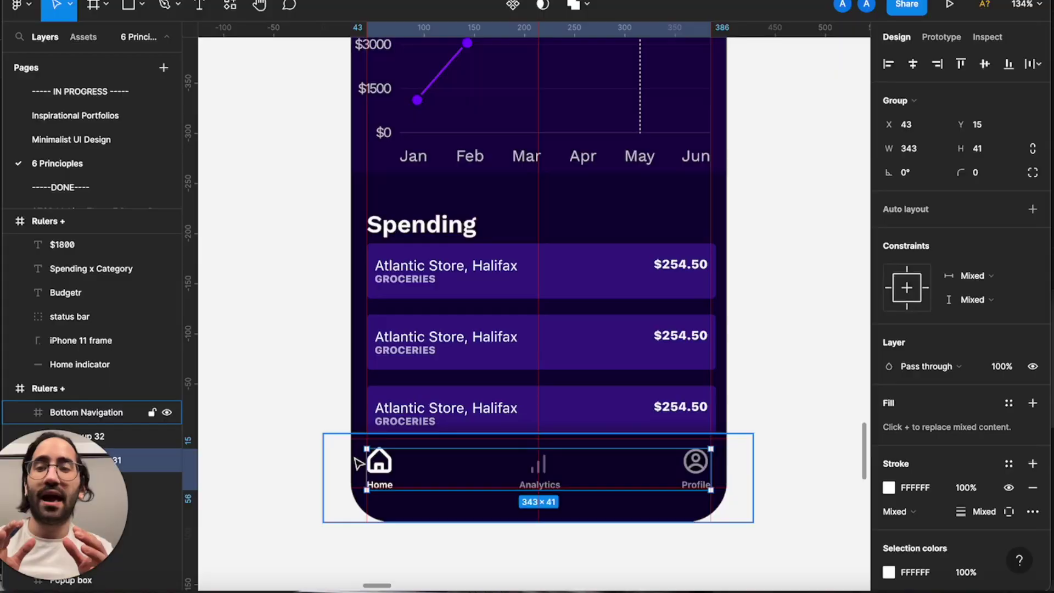
left_click(273, 367)
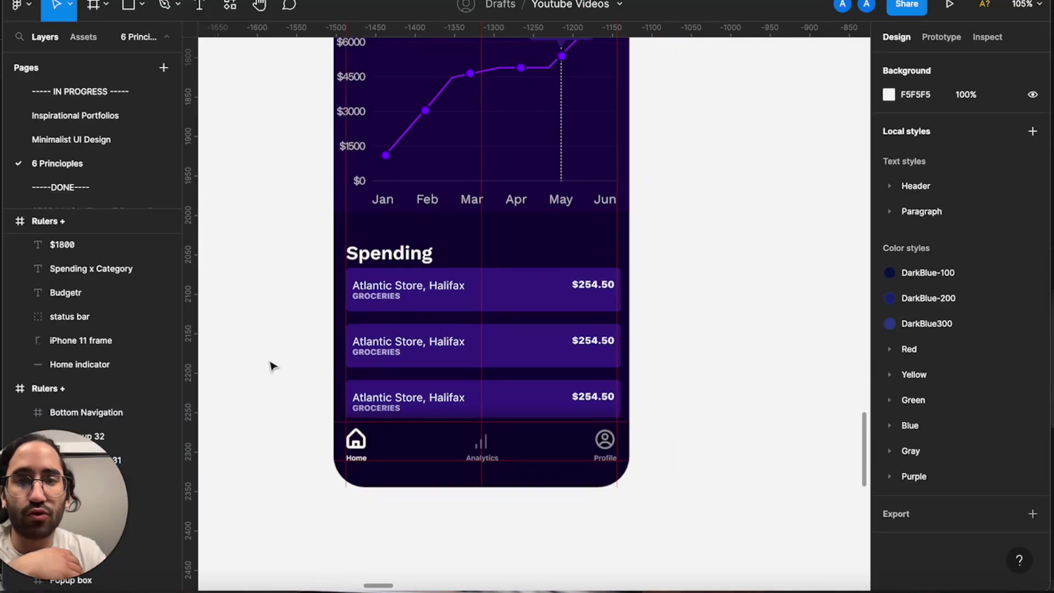
Insert the plus icon from the Feather Icons plugin by searching 'add'.
scroll(273, 366, "up", 5)
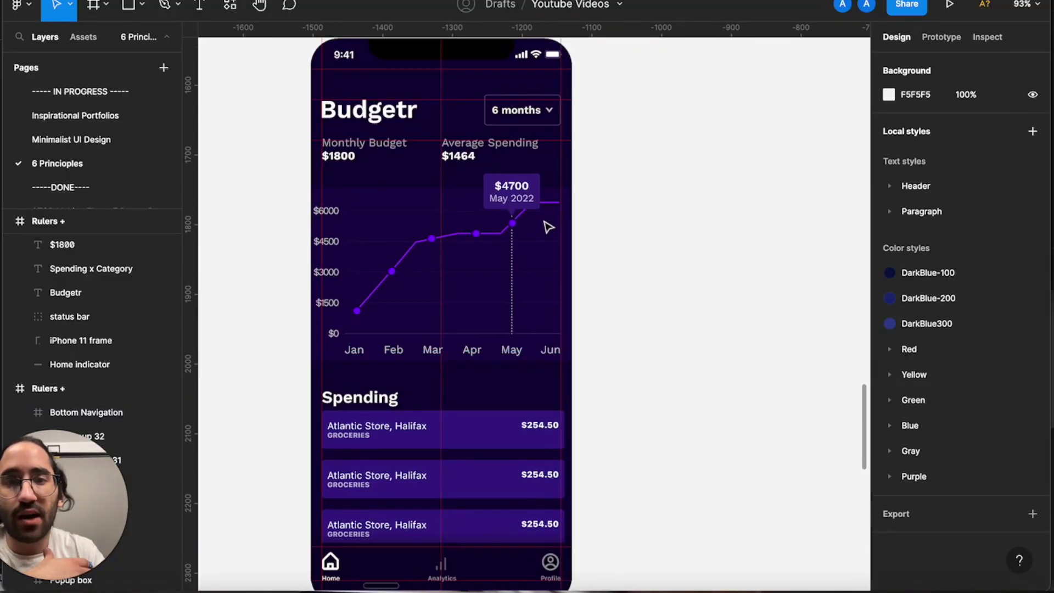
scroll(621, 177, "up", 1)
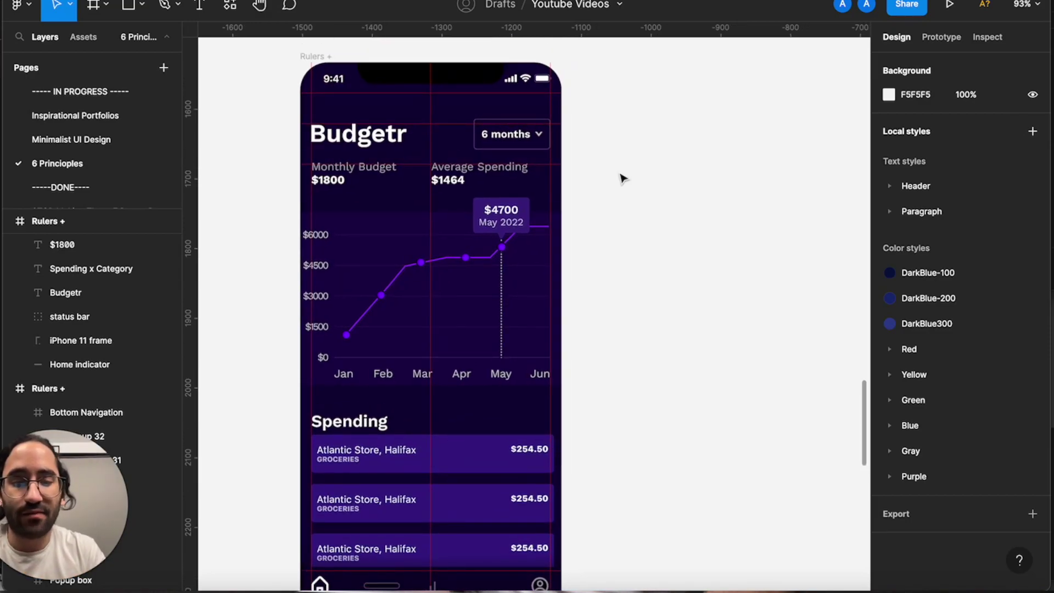
key("super+slash")
type("feather")
left_click(449, 120)
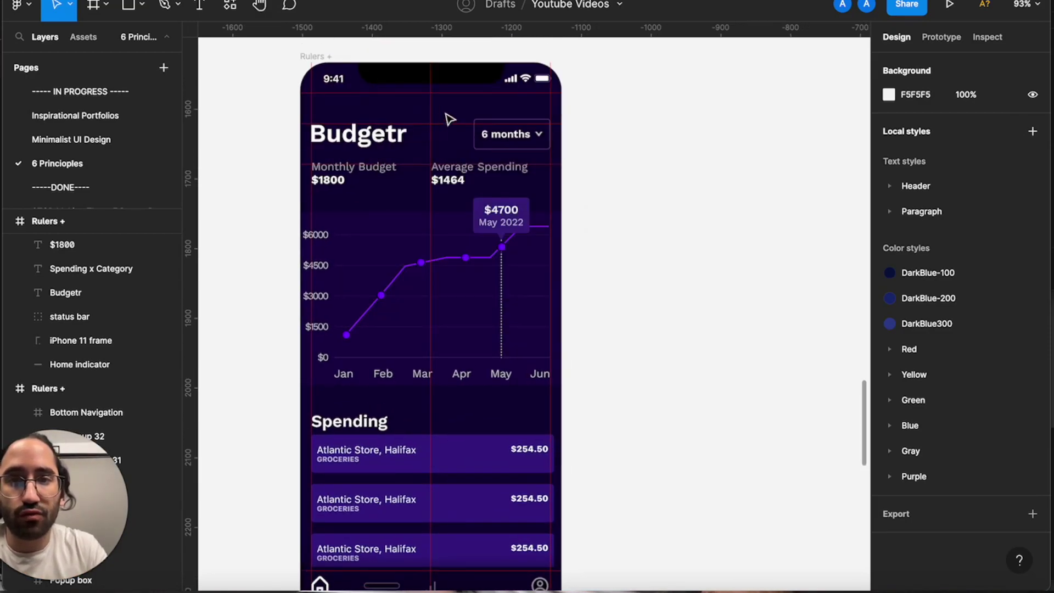
left_click(595, 225)
type("add")
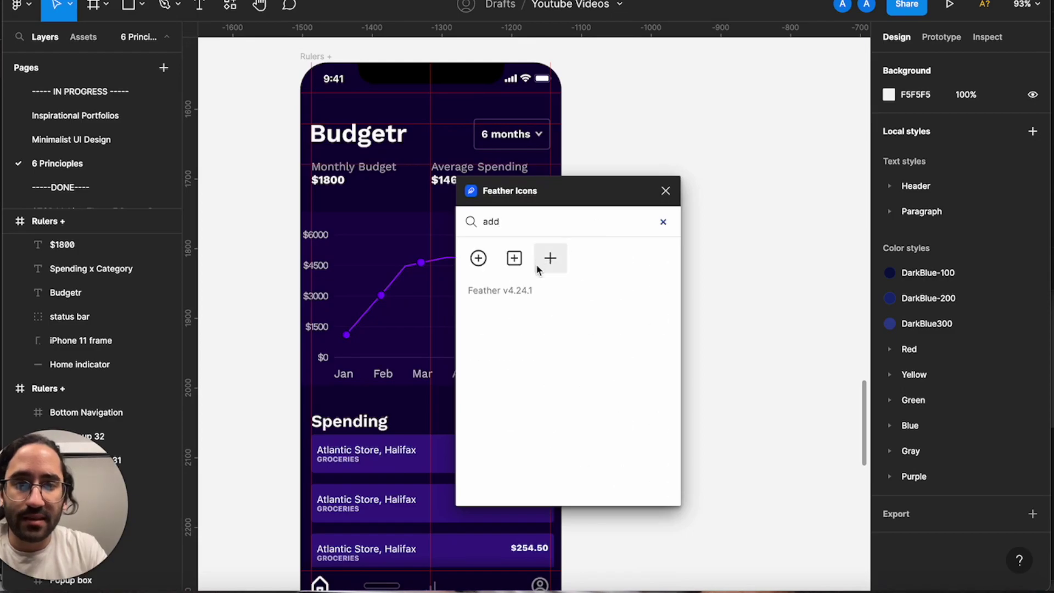
left_click(550, 258)
Change the plus icon's colour to white (FFF).
left_click(666, 190)
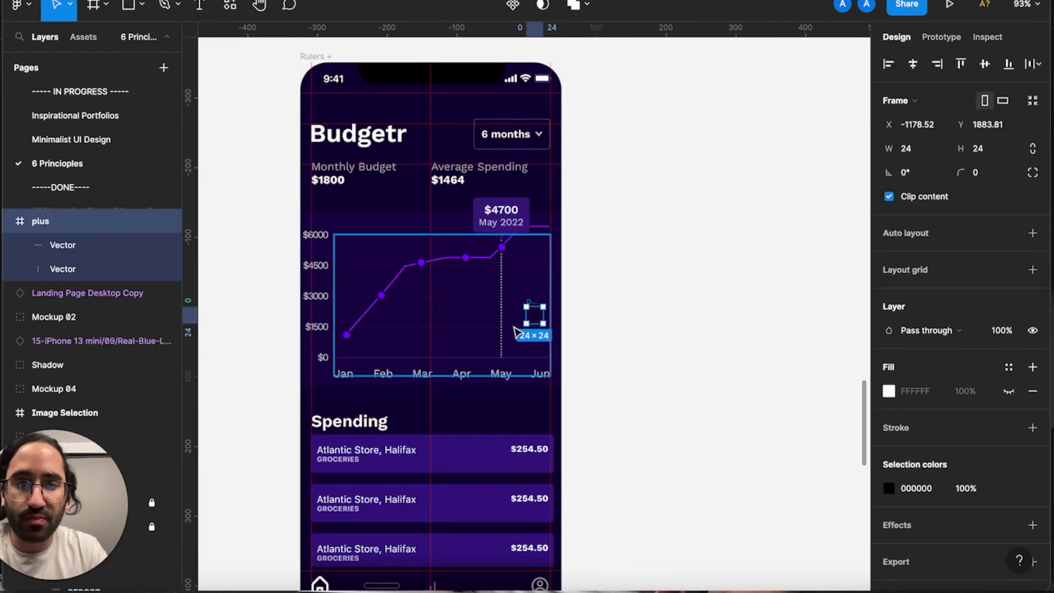
scroll(516, 332, "up", 3)
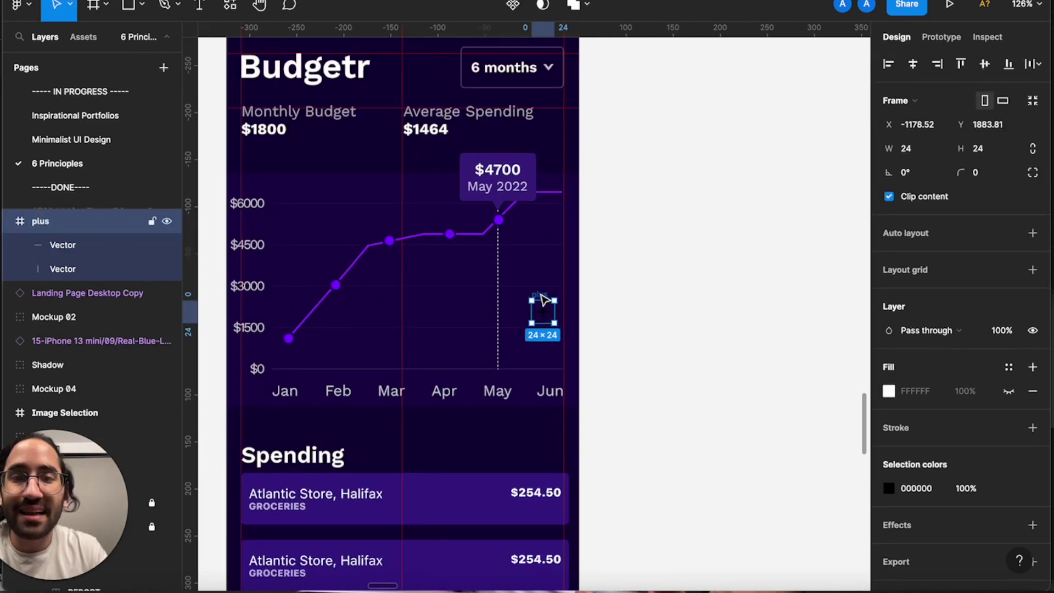
left_click_drag(543, 299, 413, 88)
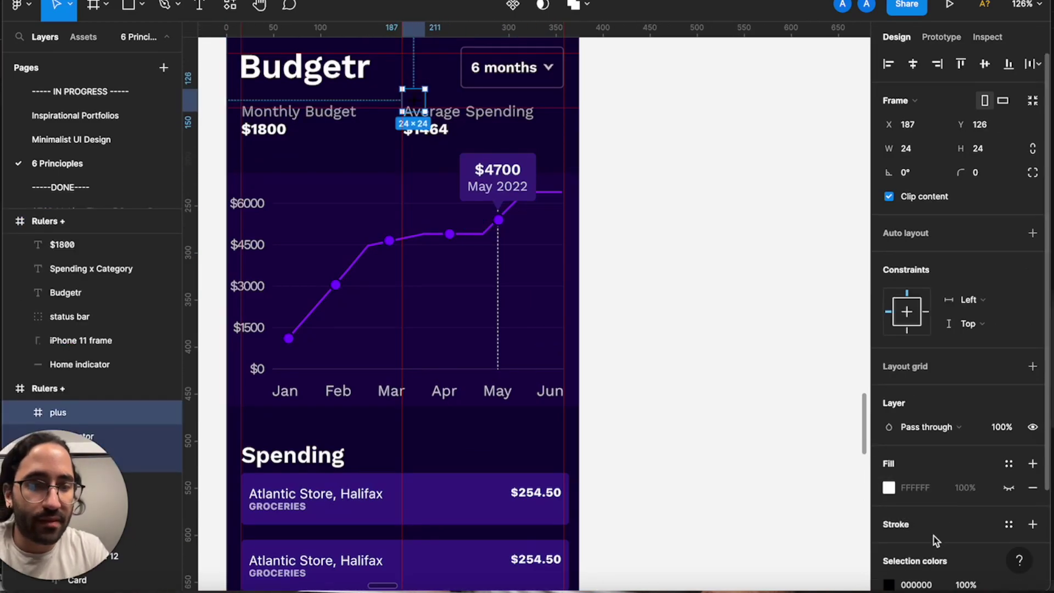
left_click(915, 585)
type("fff")
key("Return")
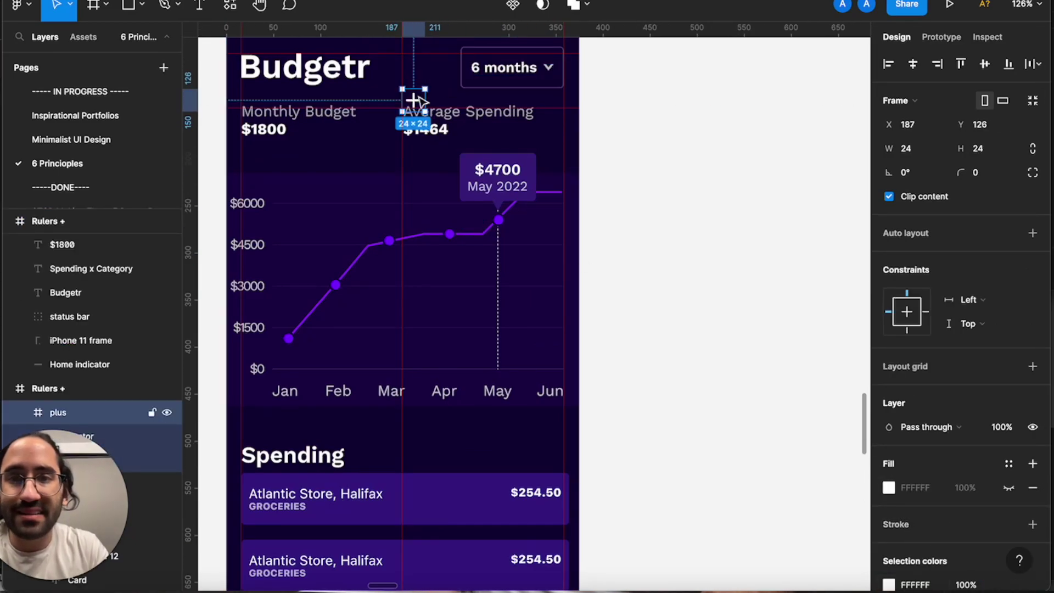
Position the white plus icon beside the Budgetr title and deselect it.
left_click_drag(415, 98, 413, 78)
scroll(416, 74, "up", 3)
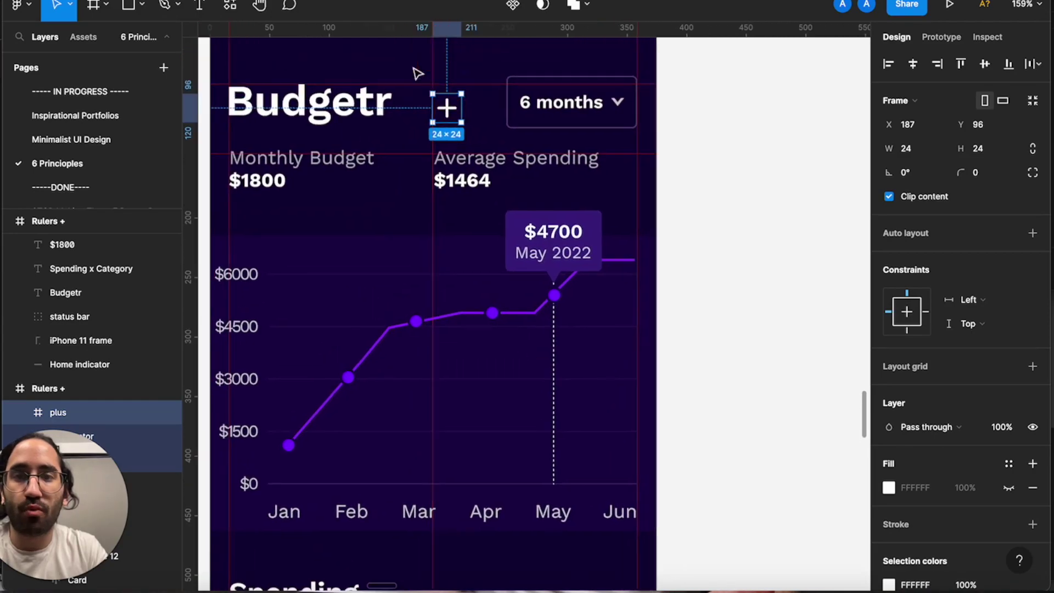
scroll(456, 147, "down", 3)
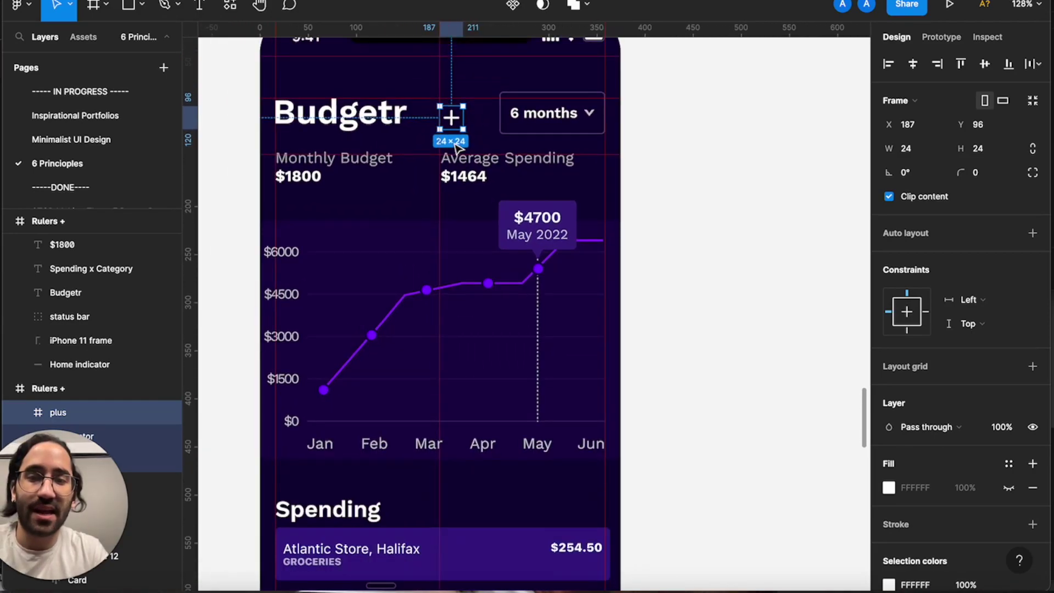
scroll(456, 147, "down", 5)
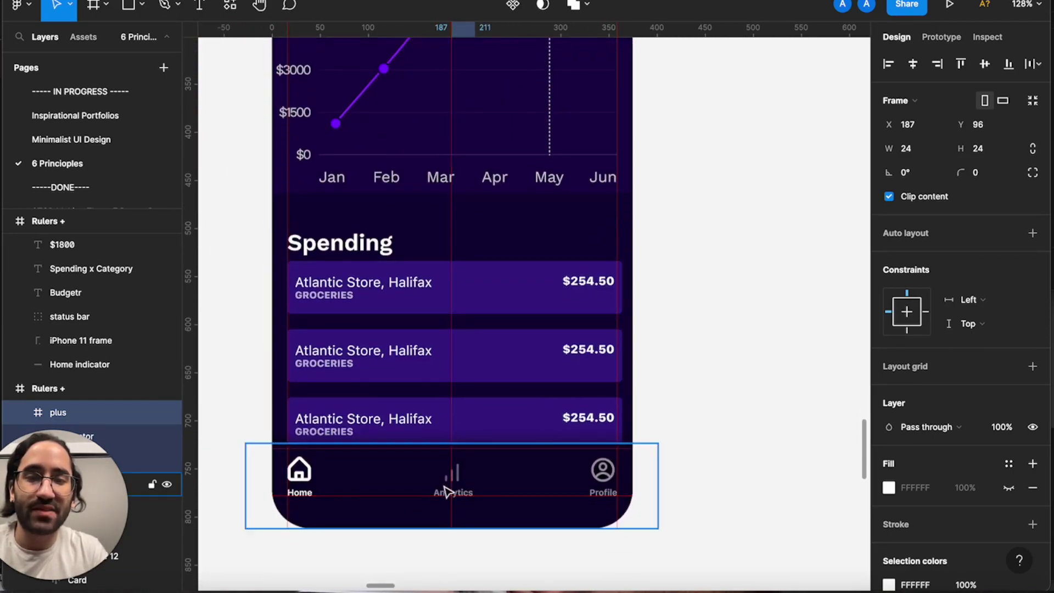
scroll(446, 490, "up", 10)
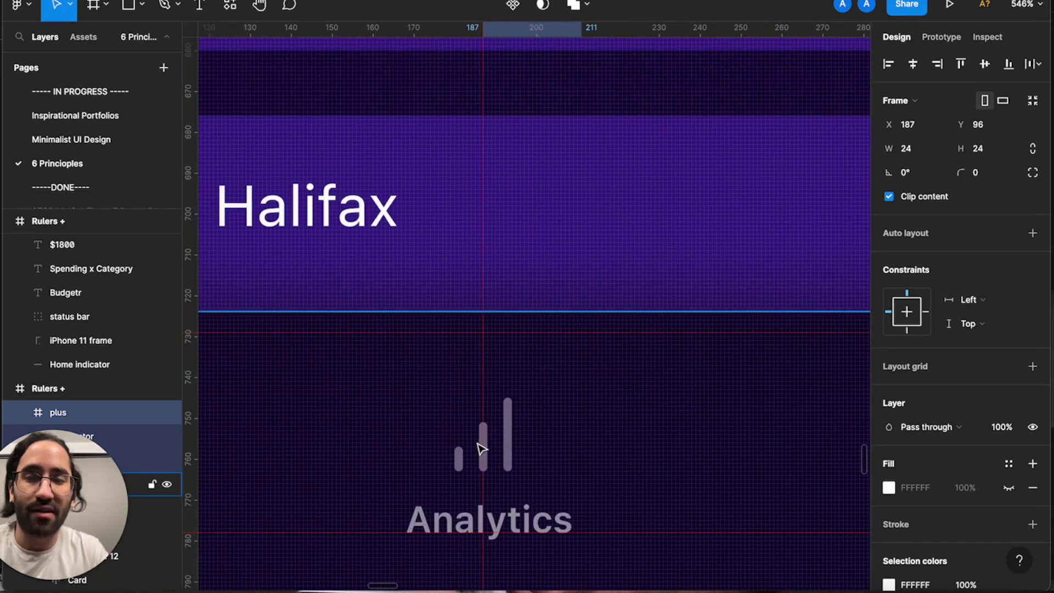
scroll(479, 449, "down", 10)
scroll(480, 447, "up", 10)
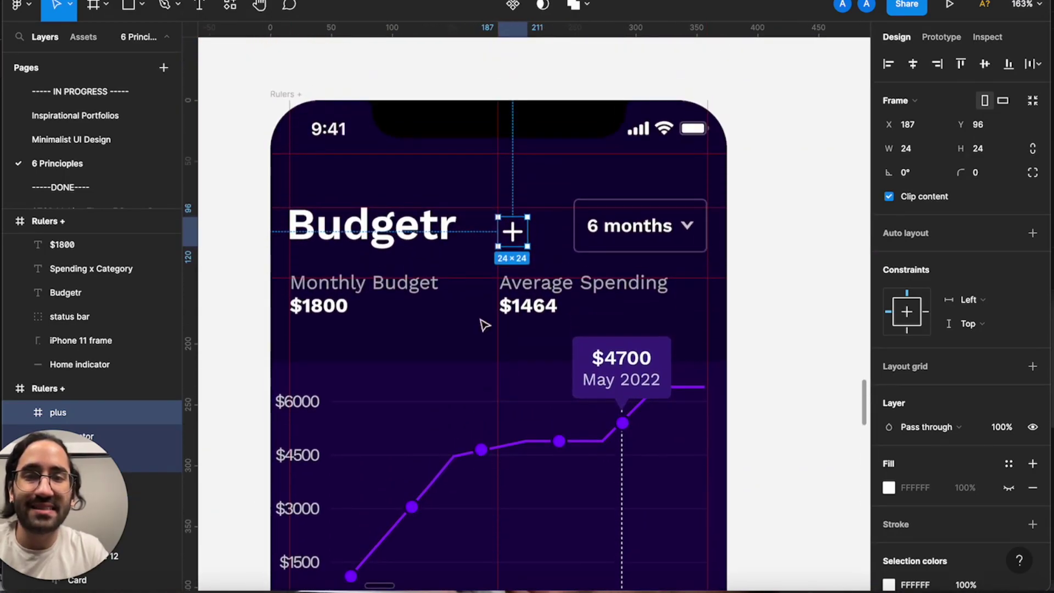
left_click(483, 324)
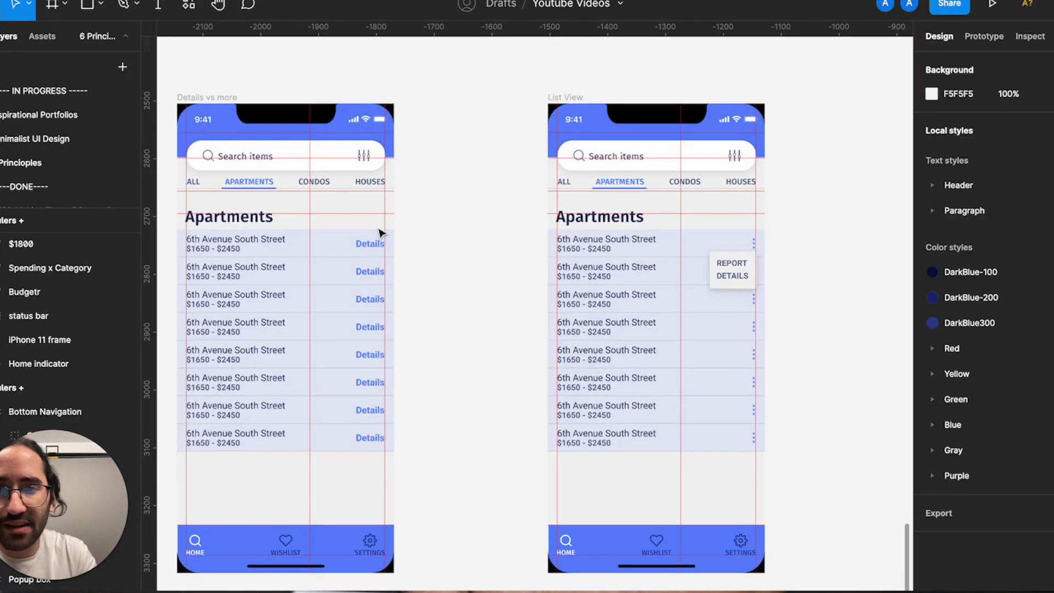
scroll(381, 229, "up", 5)
scroll(445, 242, "left", 2)
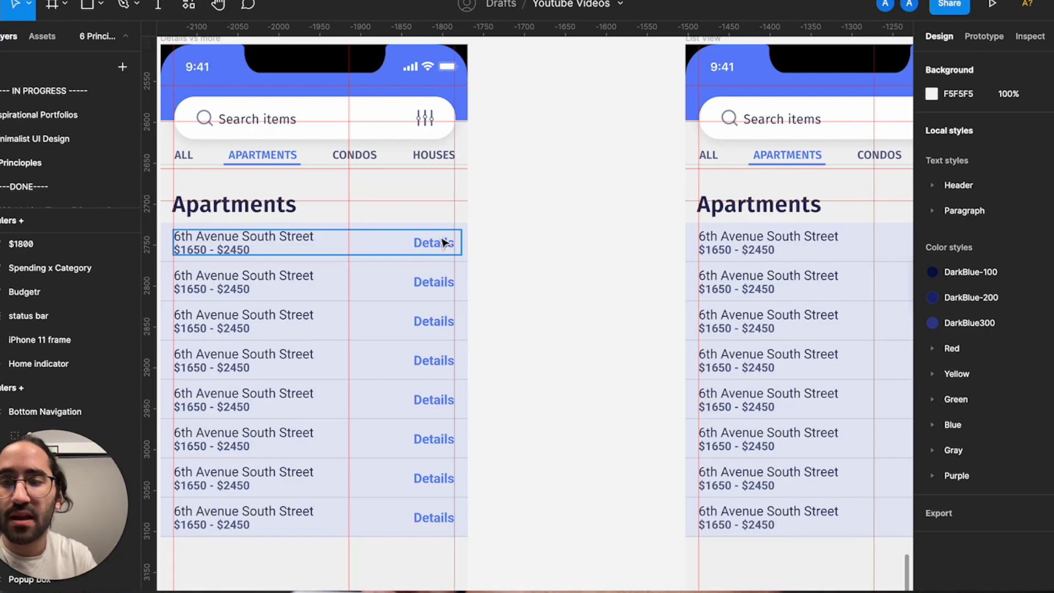
scroll(524, 264, "right", 4)
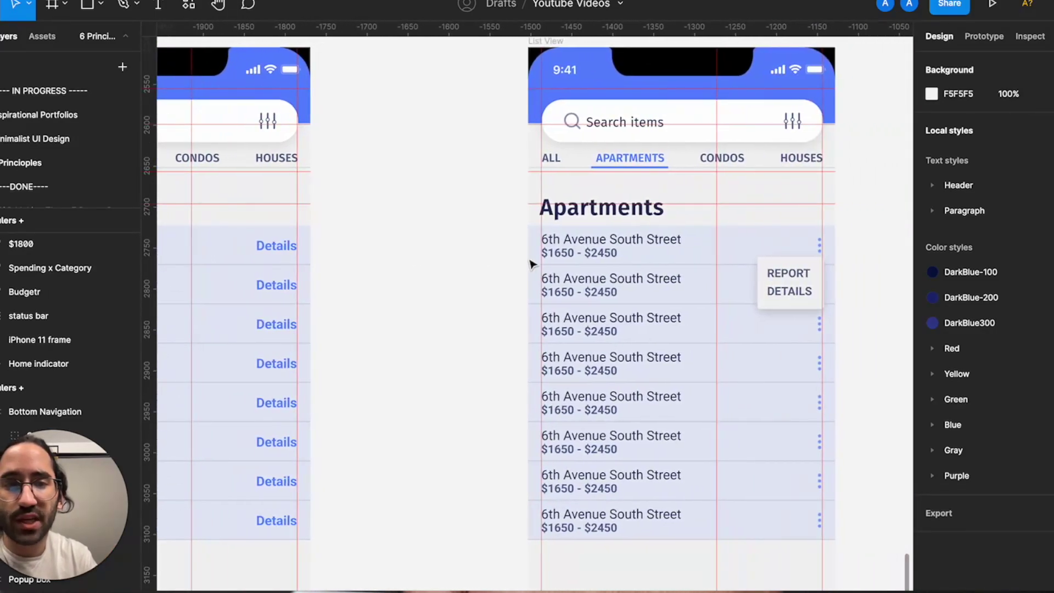
scroll(804, 299, "up", 3)
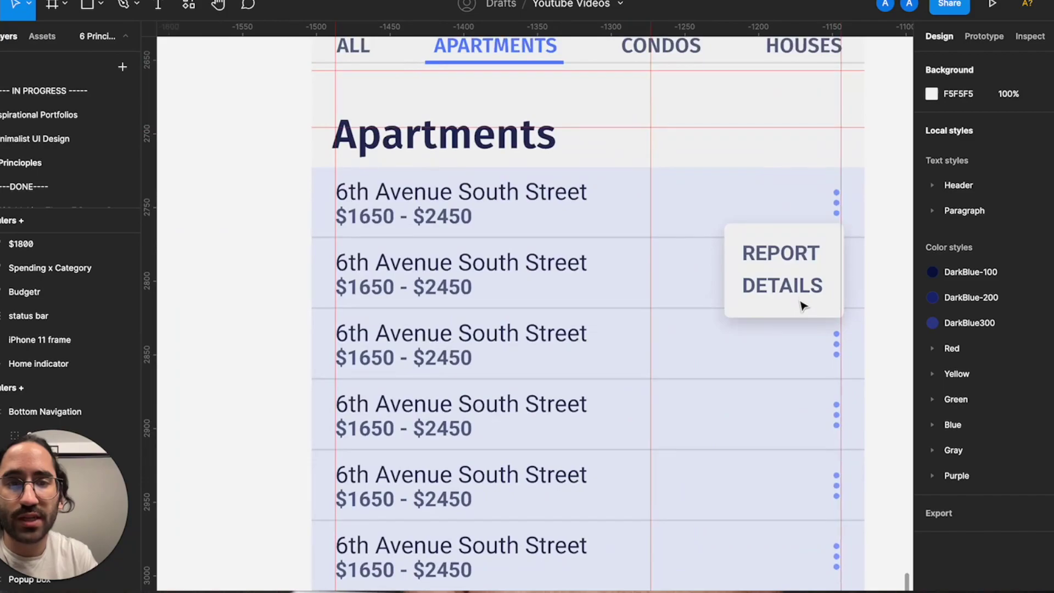
double_click(834, 204)
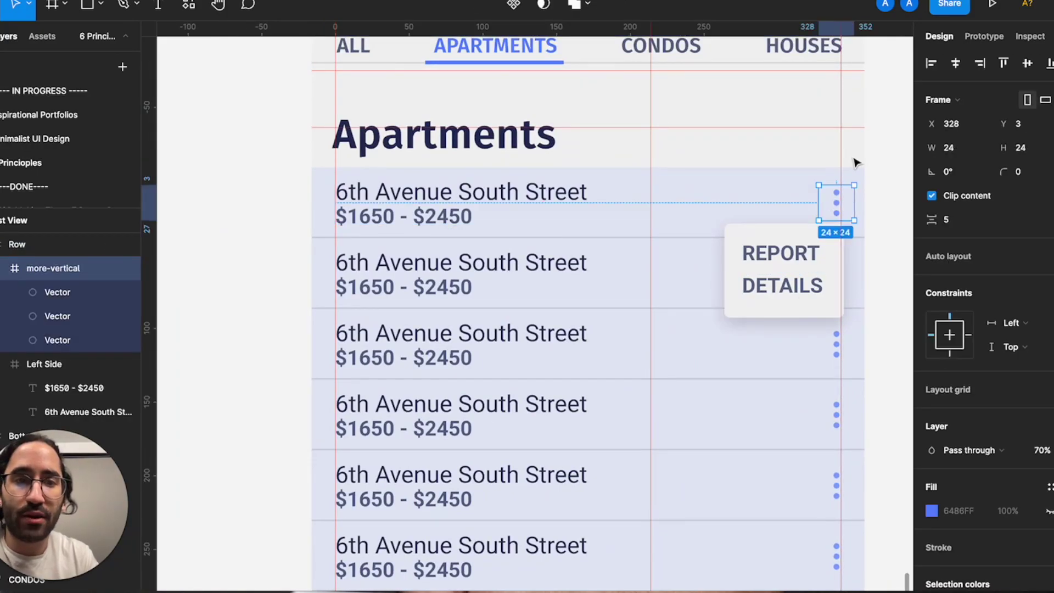
left_click(878, 164)
left_click(767, 266)
scroll(767, 266, "down", 3)
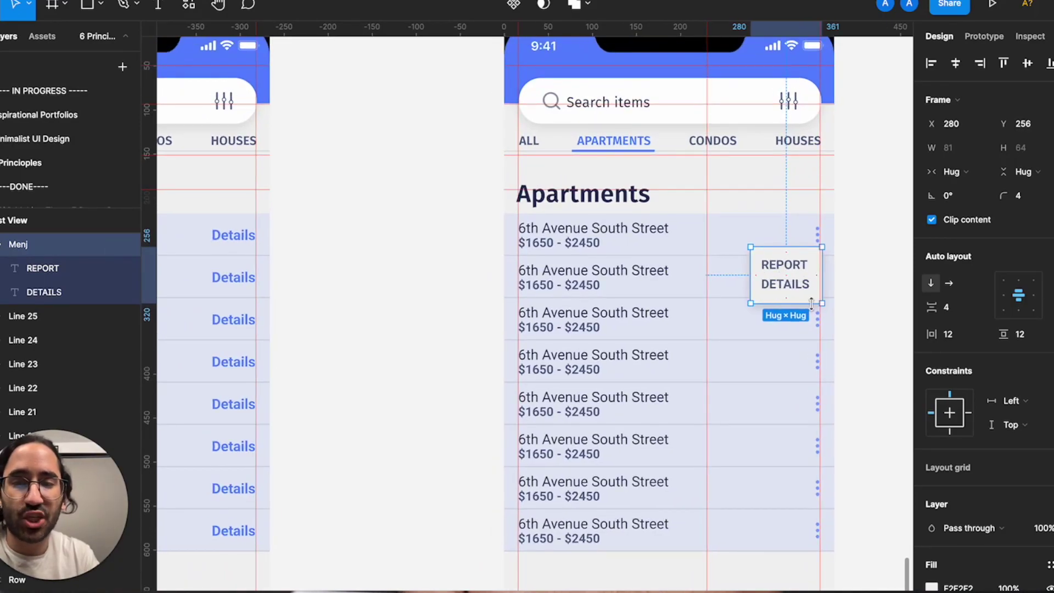
left_click(873, 291)
left_click(724, 234)
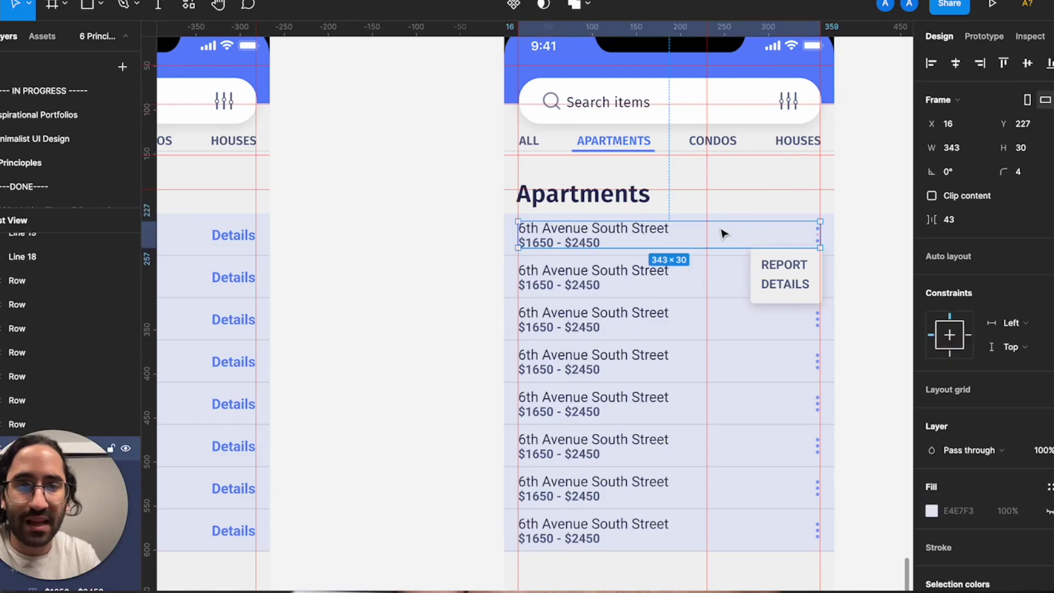
scroll(724, 234, "up", 3)
scroll(724, 234, "left", 10)
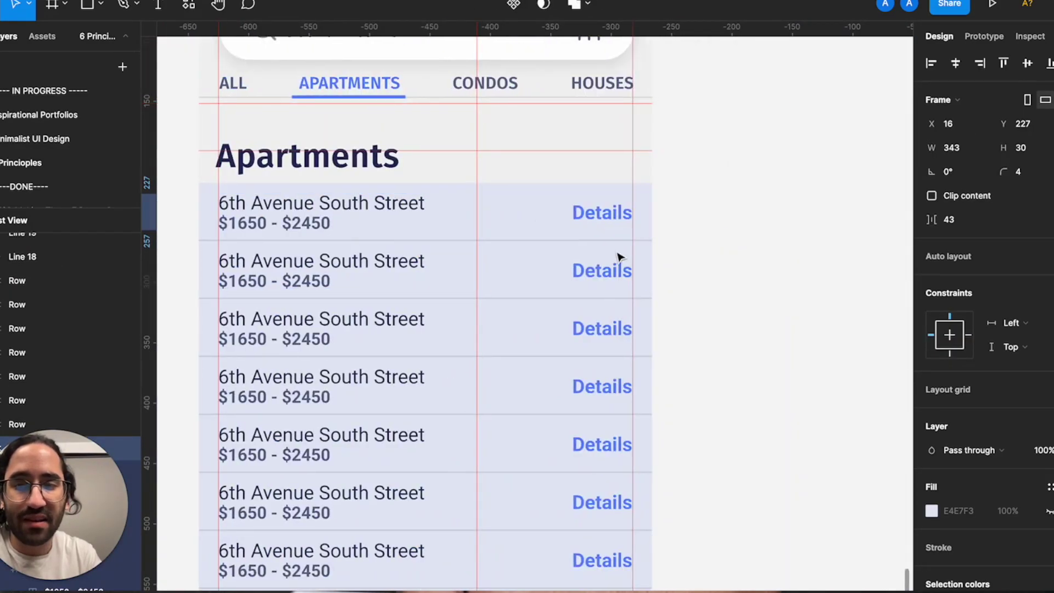
scroll(619, 259, "right", 6)
scroll(618, 257, "down", 2)
scroll(619, 257, "right", 6)
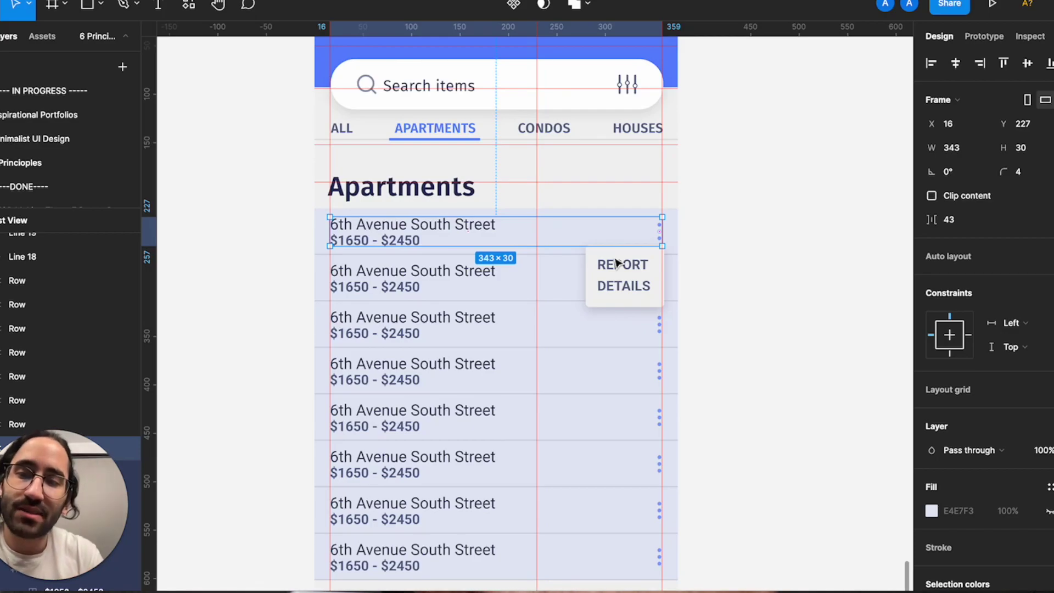
scroll(660, 266, "up", 5)
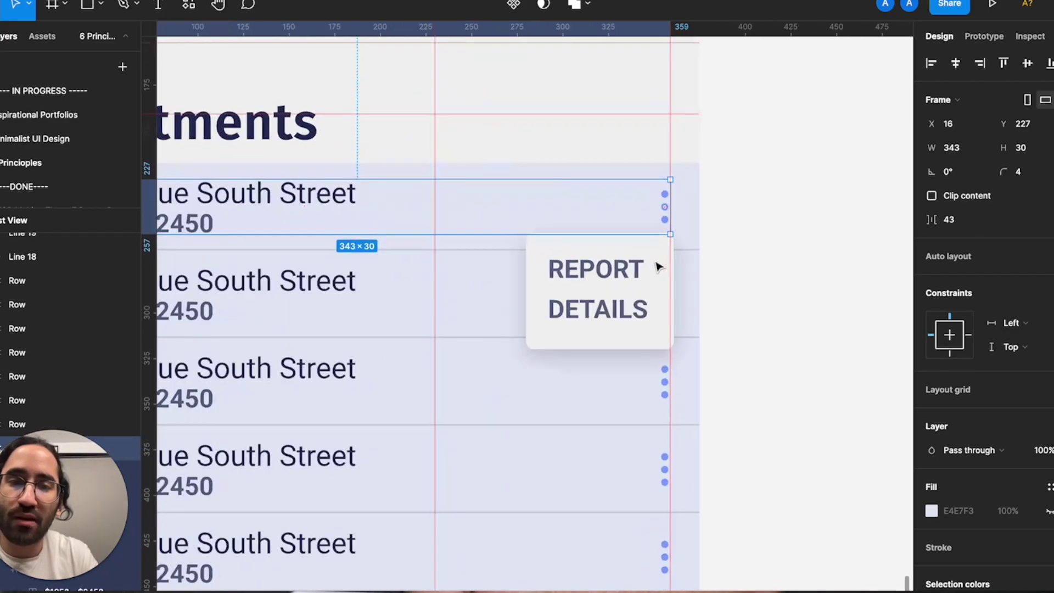
left_click(746, 254)
scroll(746, 254, "up", 1)
scroll(746, 253, "left", 1)
scroll(746, 254, "down", 5)
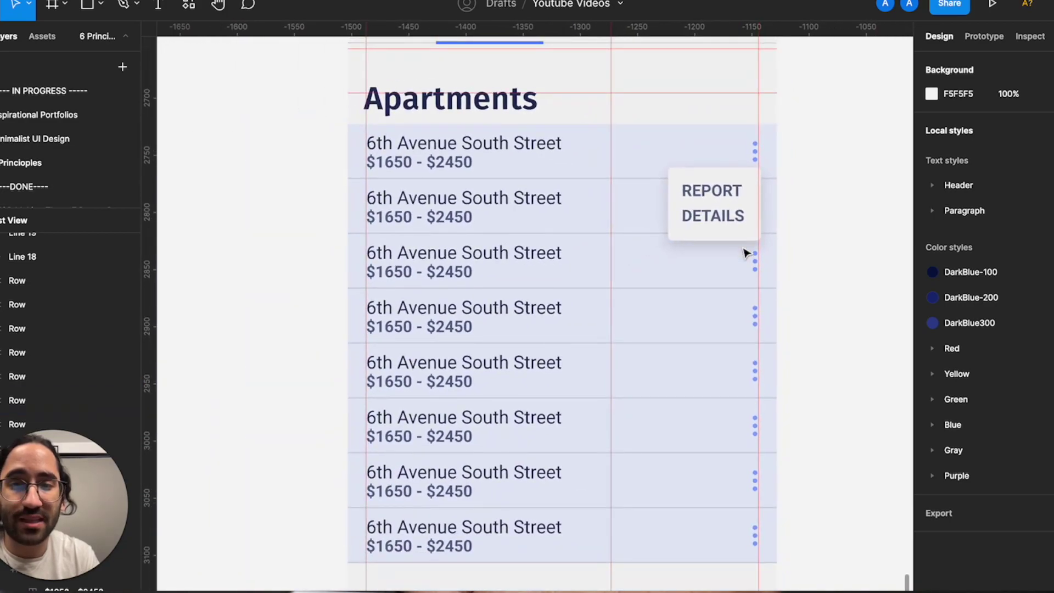
scroll(746, 254, "down", 3)
scroll(744, 242, "up", 6)
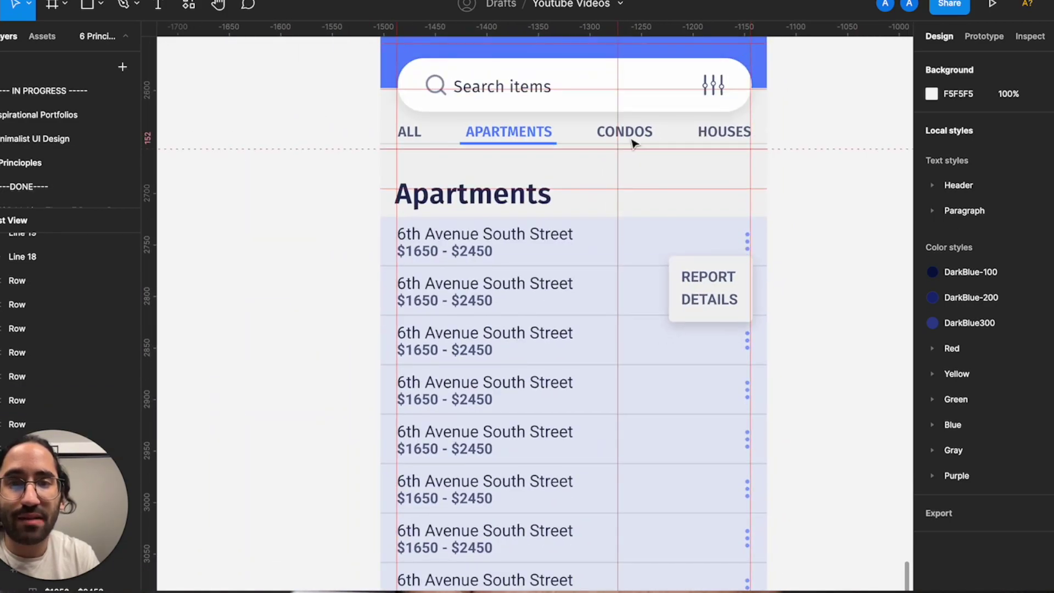
left_click(640, 136)
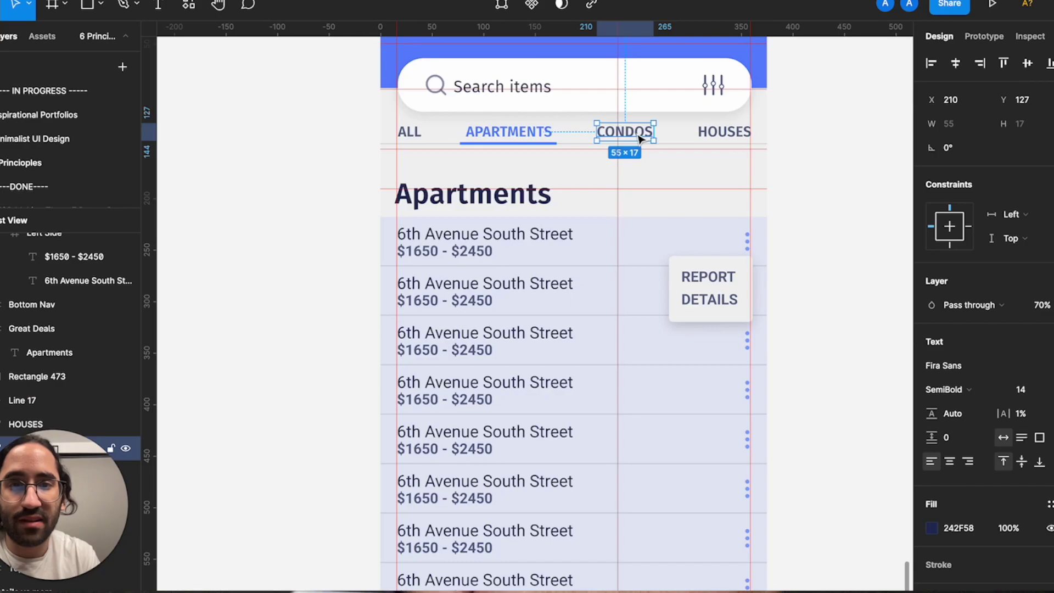
left_click(506, 131)
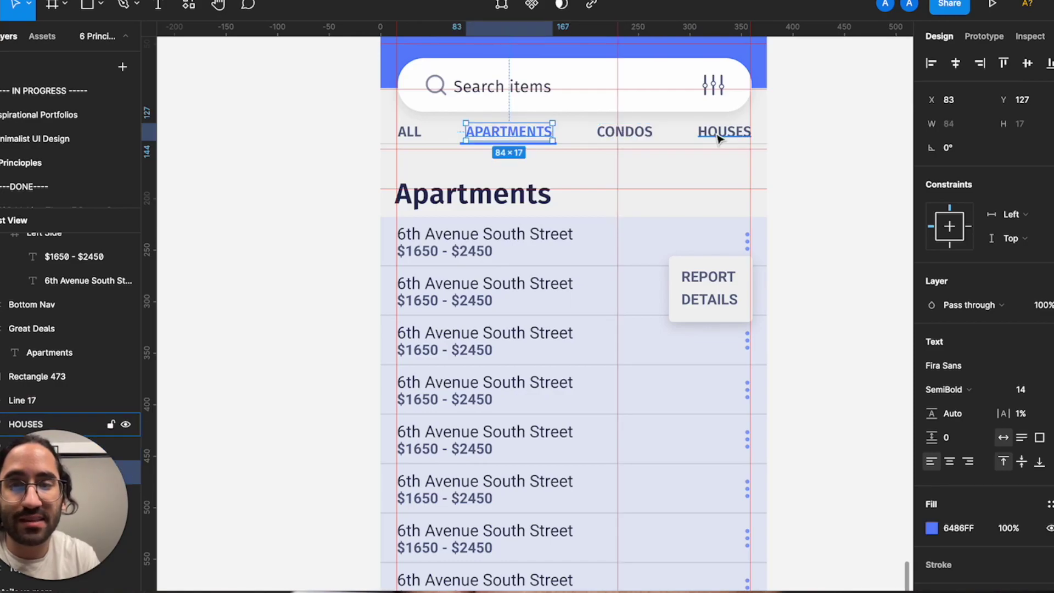